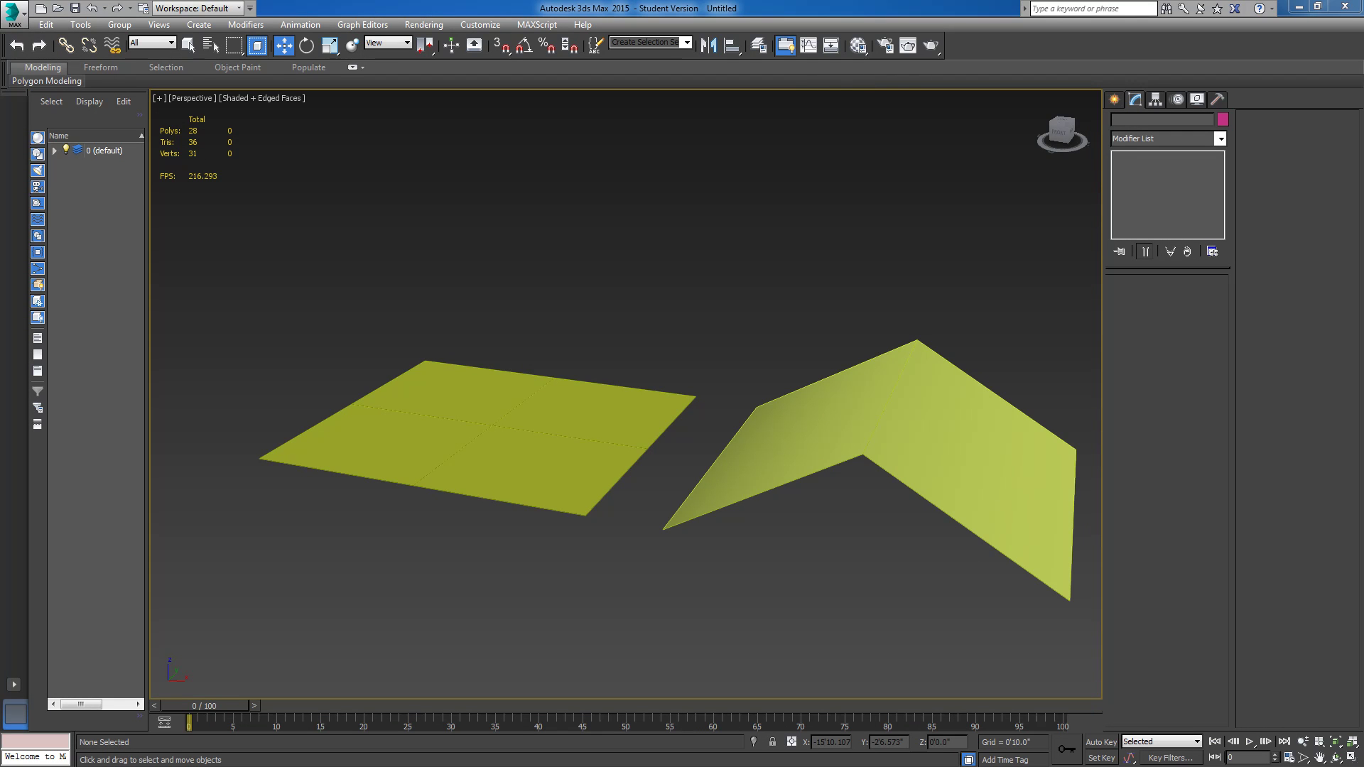
Select the flat Plane002 and zoom and pan until it fills the Perspective view
{"action": "left_click", "coordinate": [554, 495]}
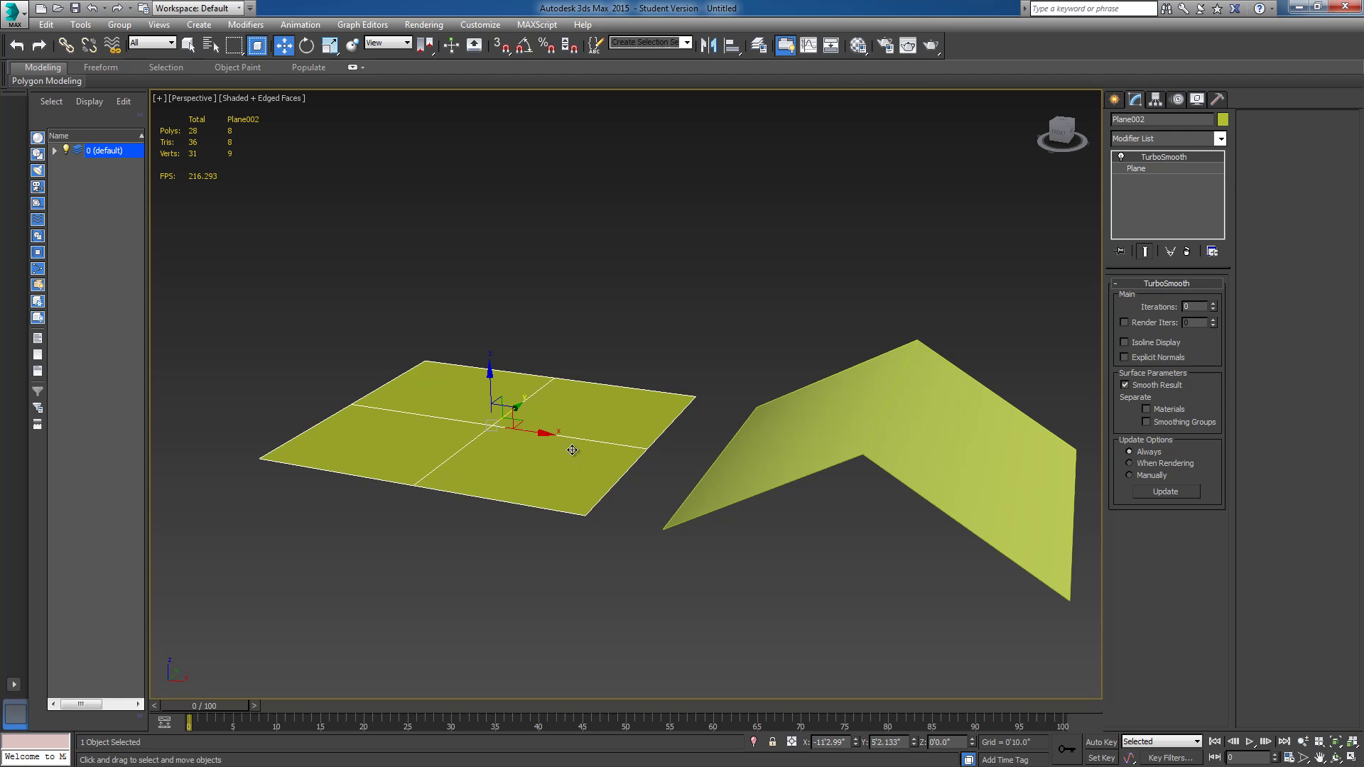
{"action": "scroll", "coordinate": [576, 455], "scroll_direction": "up", "scroll_amount": 4}
{"action": "middle_click_drag", "start_coordinate": [593, 446], "coordinate": [758, 451]}
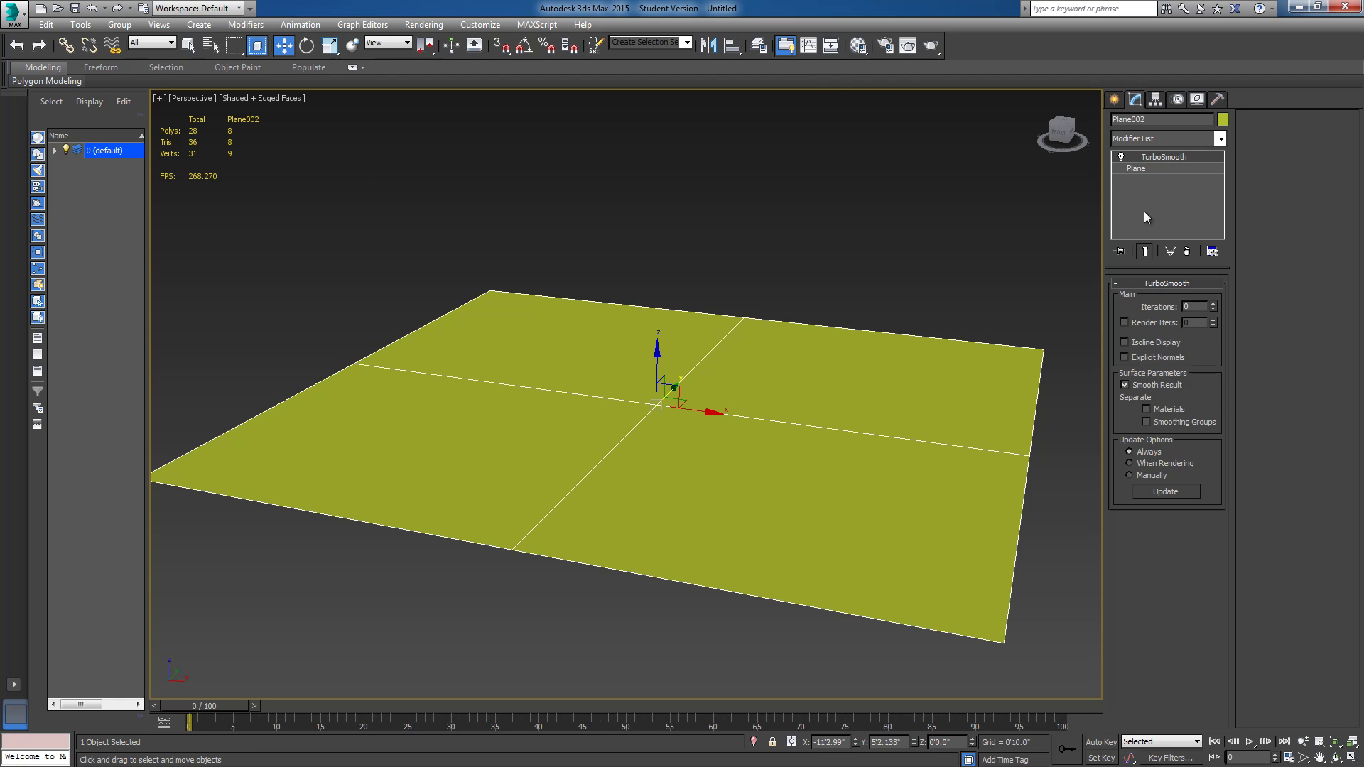
Try Plane002's TurboSmooth iterations at 0, 1 and 2, then settle on 3 for 512 polys
{"action": "left_click", "coordinate": [1213, 304]}
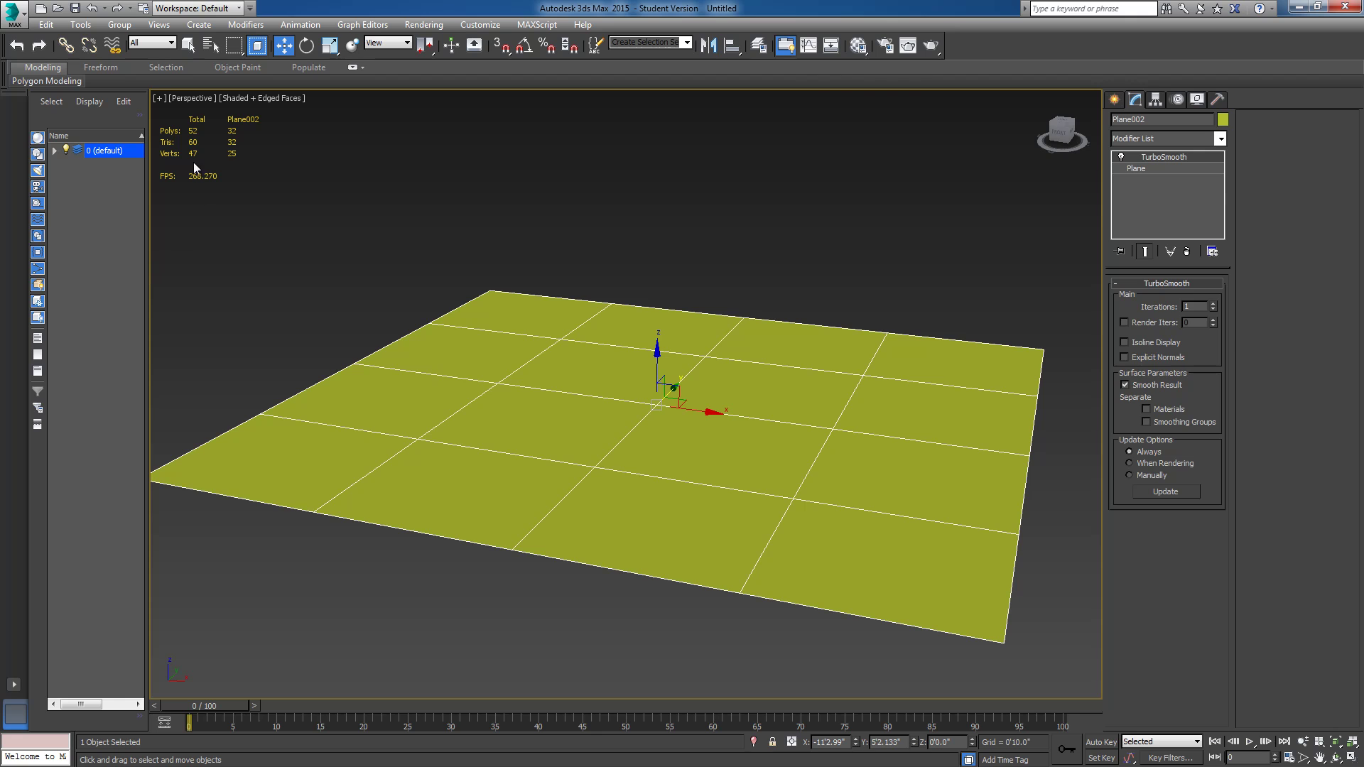
{"action": "left_click", "coordinate": [1212, 307]}
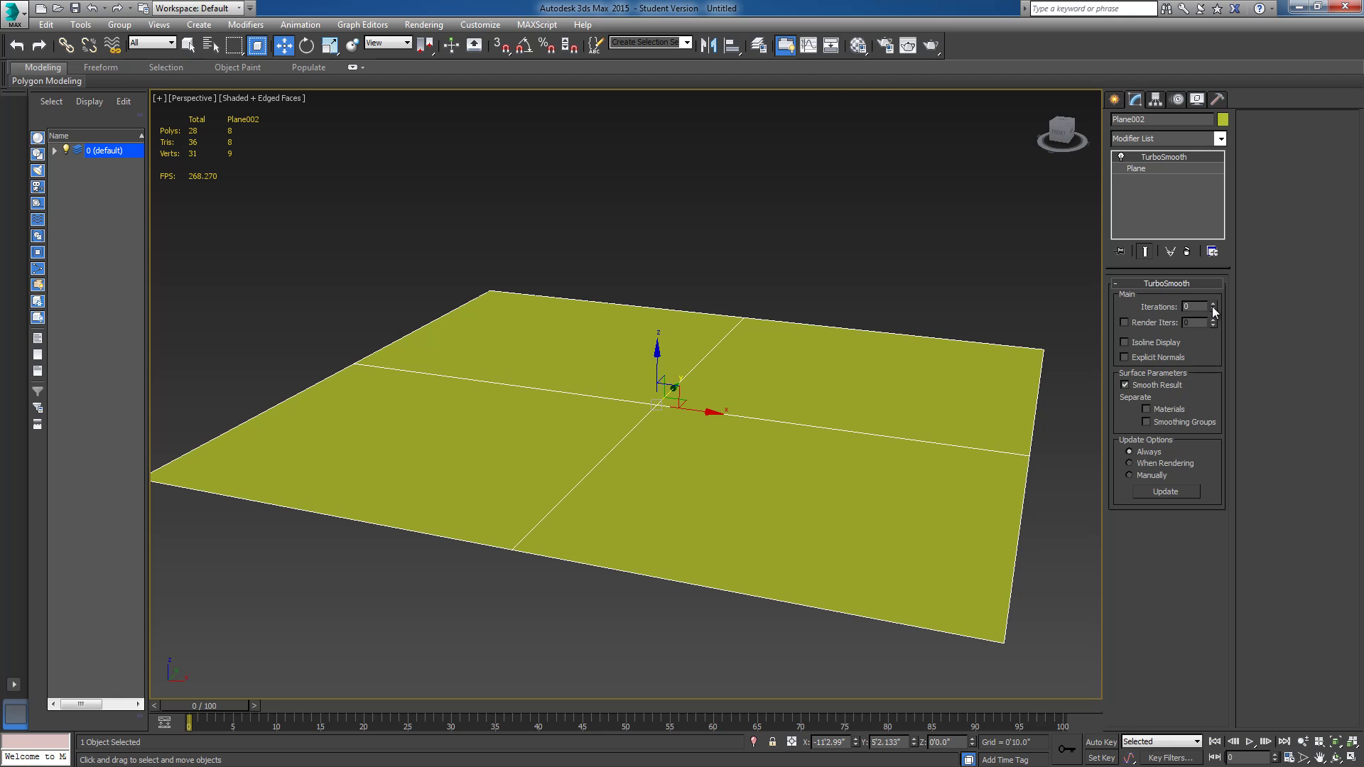
{"action": "left_click", "coordinate": [1212, 304]}
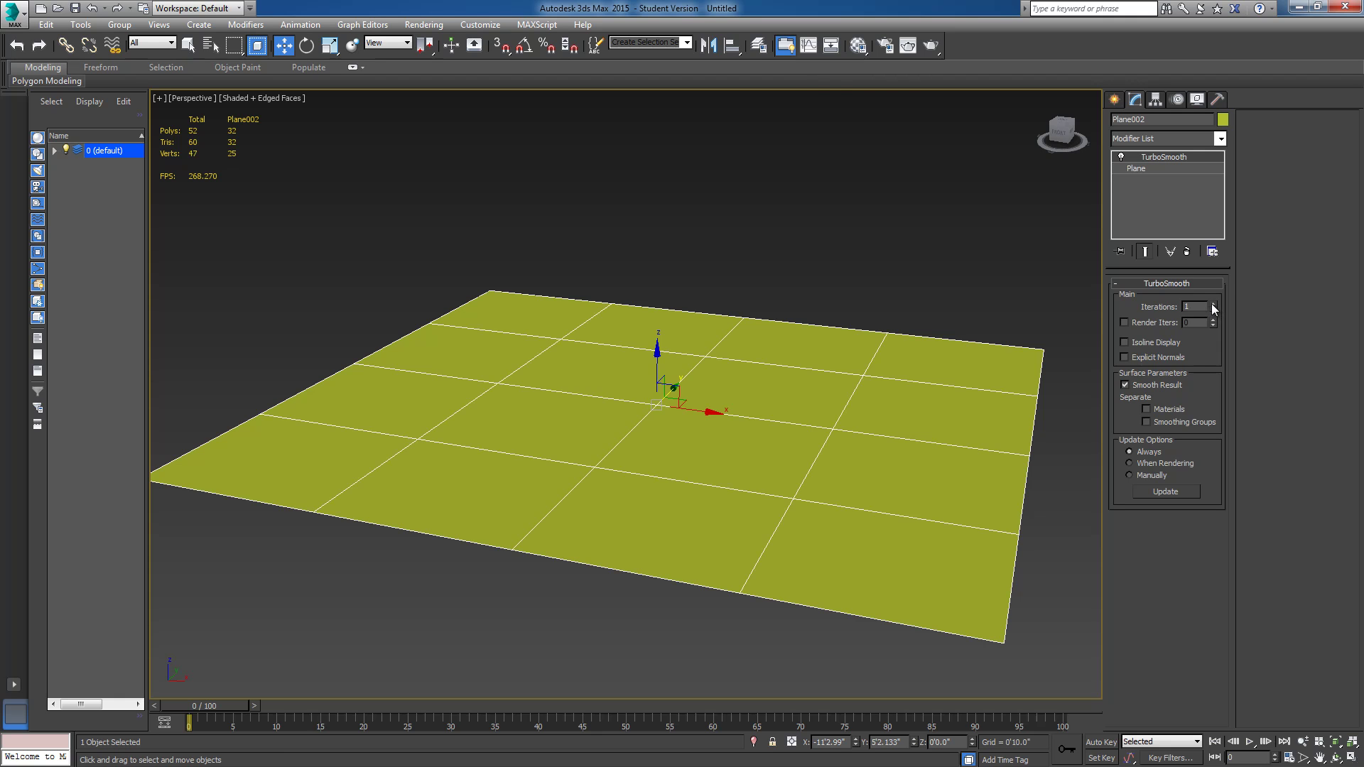
{"action": "left_click", "coordinate": [1213, 304]}
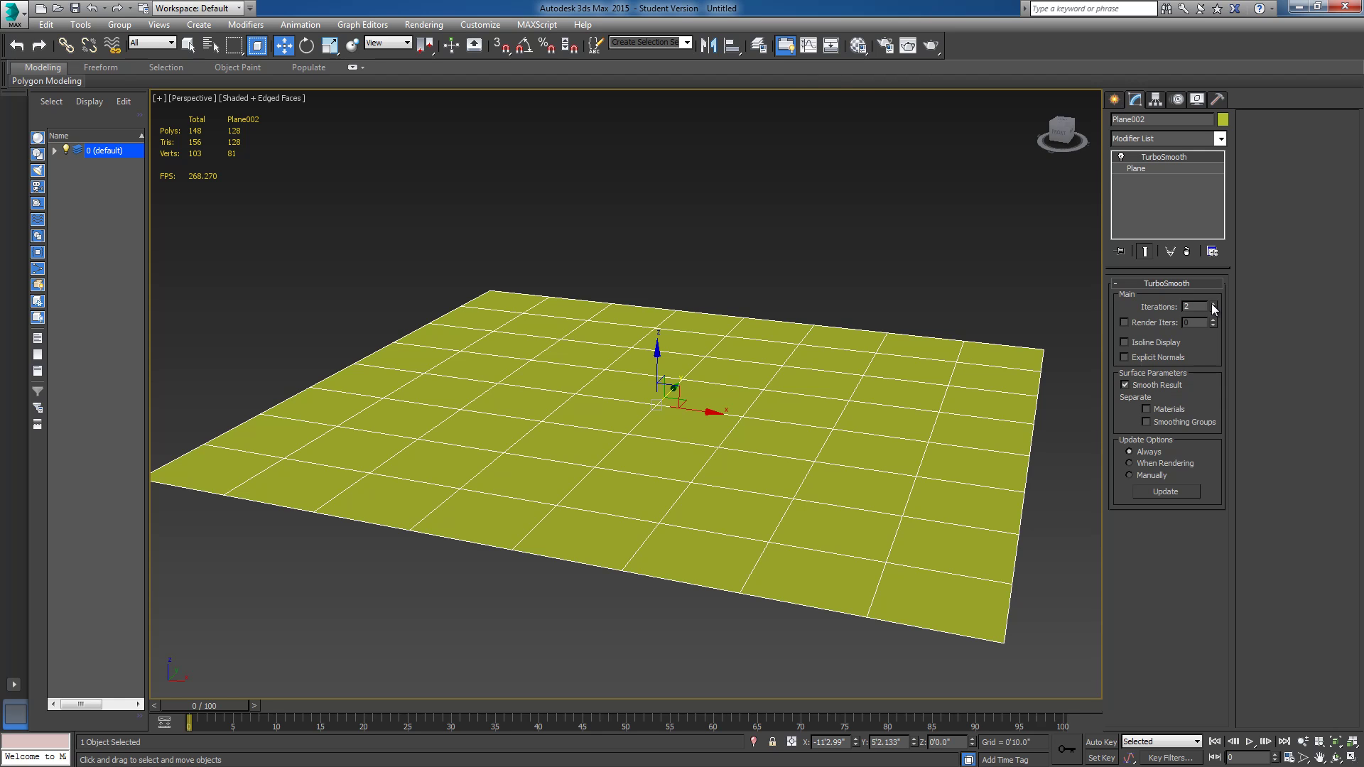
{"action": "right_click", "coordinate": [1212, 304]}
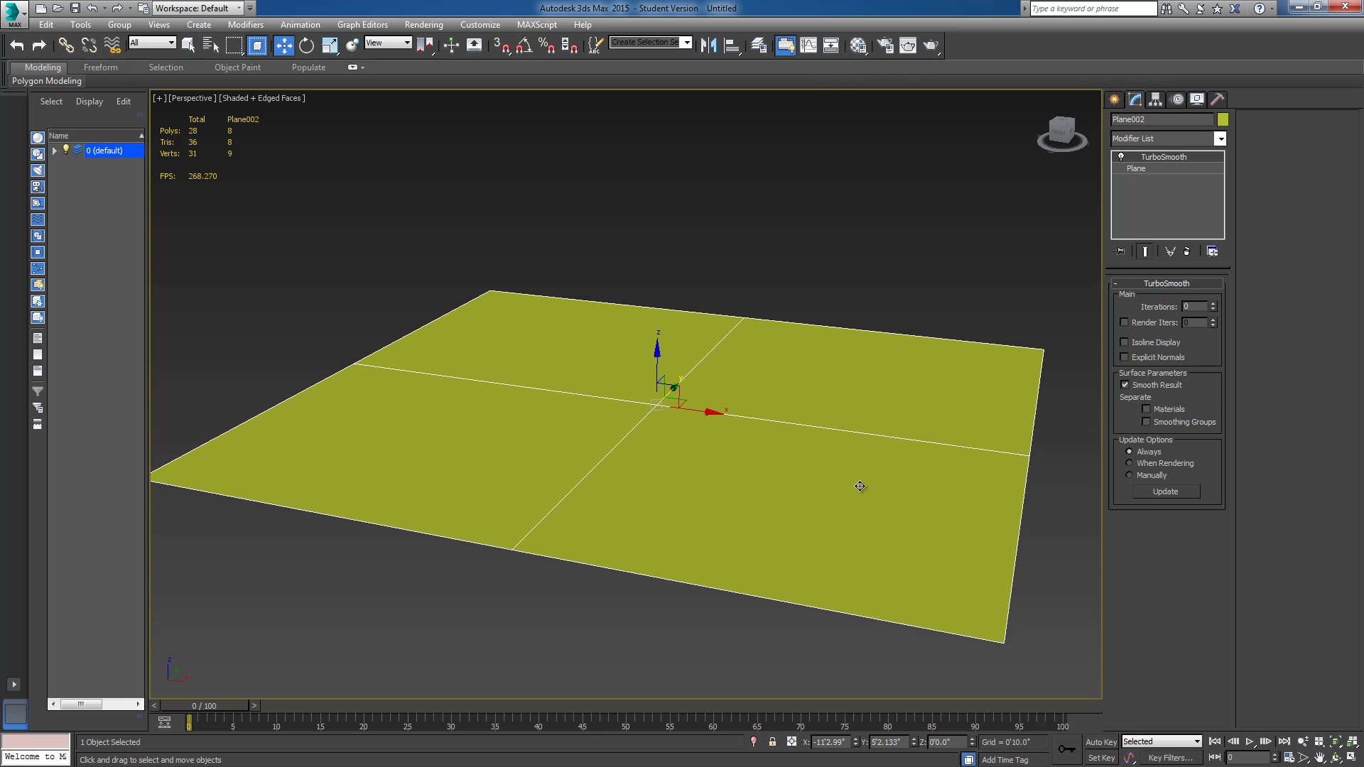
{"action": "left_click", "coordinate": [1213, 304]}
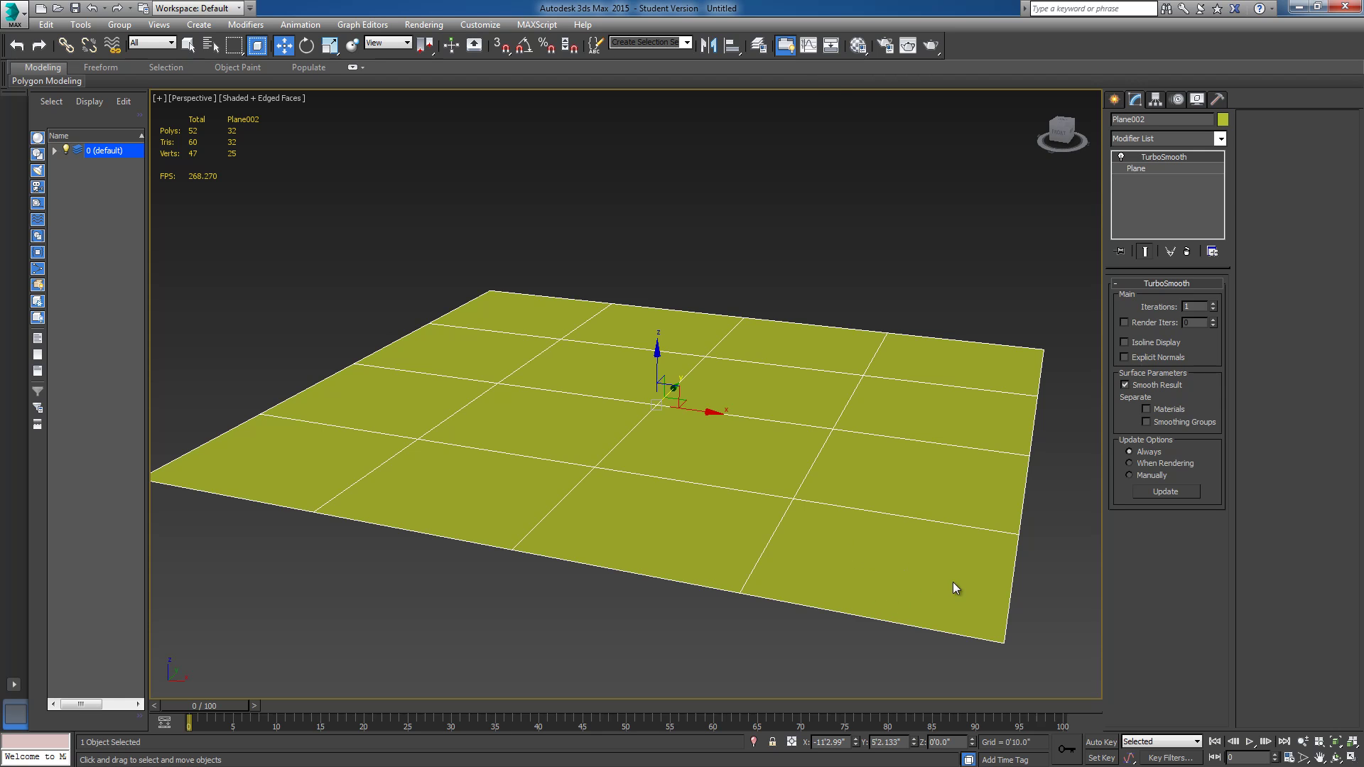
{"action": "left_click", "coordinate": [1213, 304]}
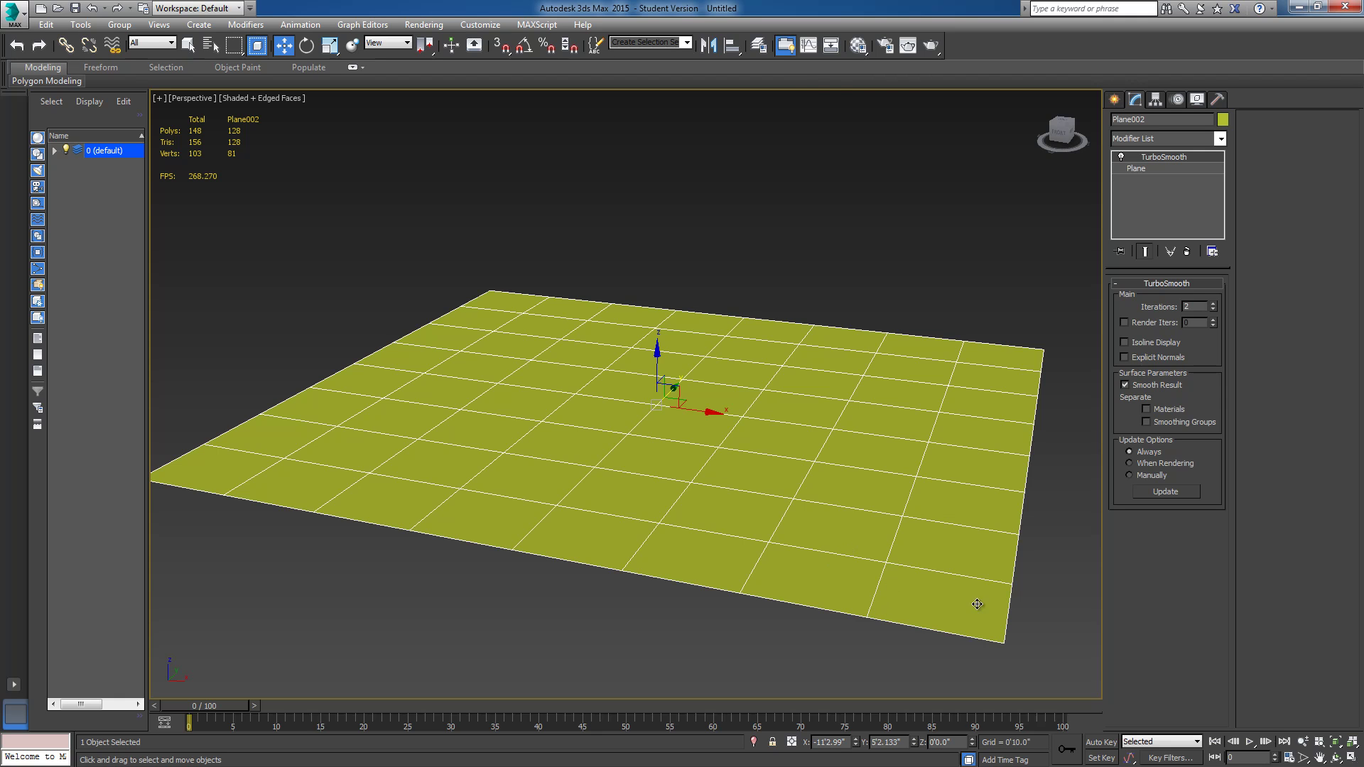
{"action": "left_click", "coordinate": [1213, 304]}
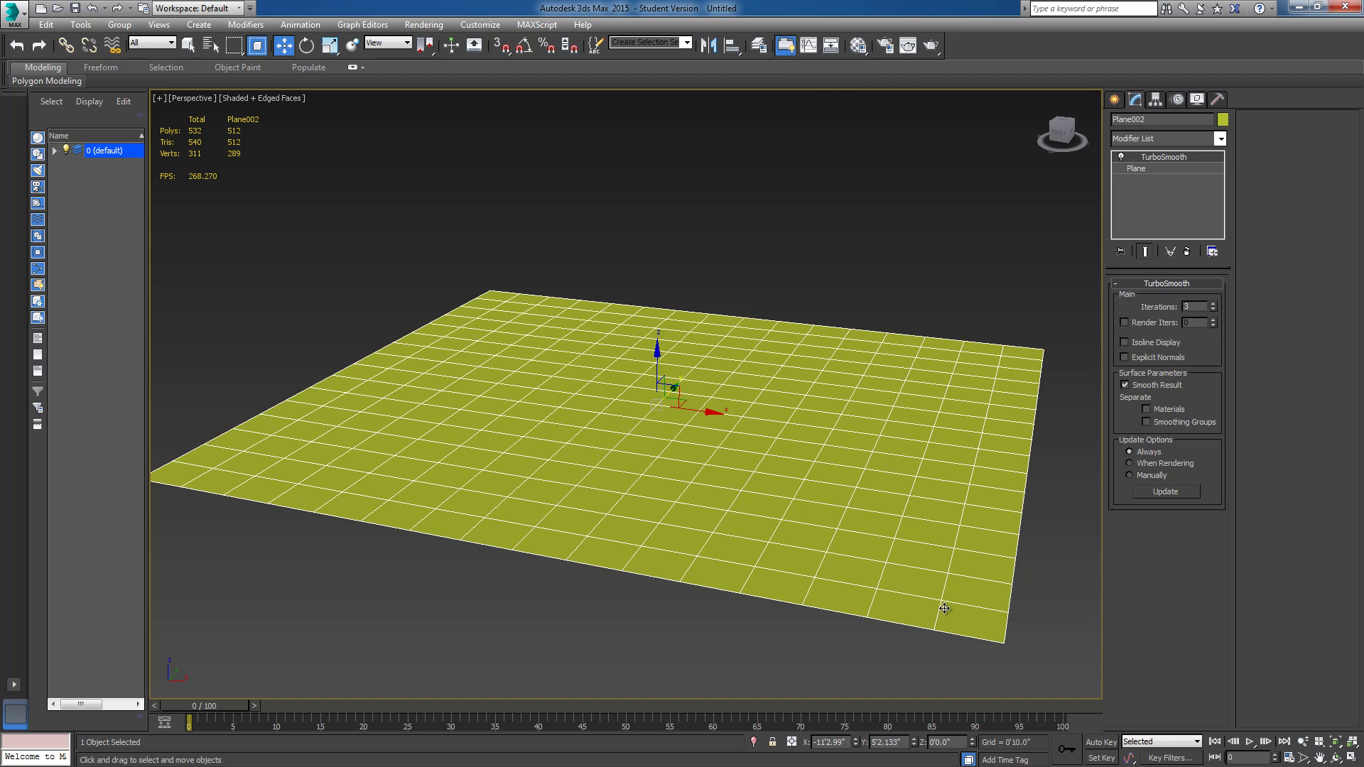
Raise TurboSmooth iterations to 10 (8,388,608 polys), then reset them to 0
{"action": "left_click", "coordinate": [1215, 305]}
{"action": "left_click", "coordinate": [1215, 304]}
{"action": "left_click", "coordinate": [1215, 304]}
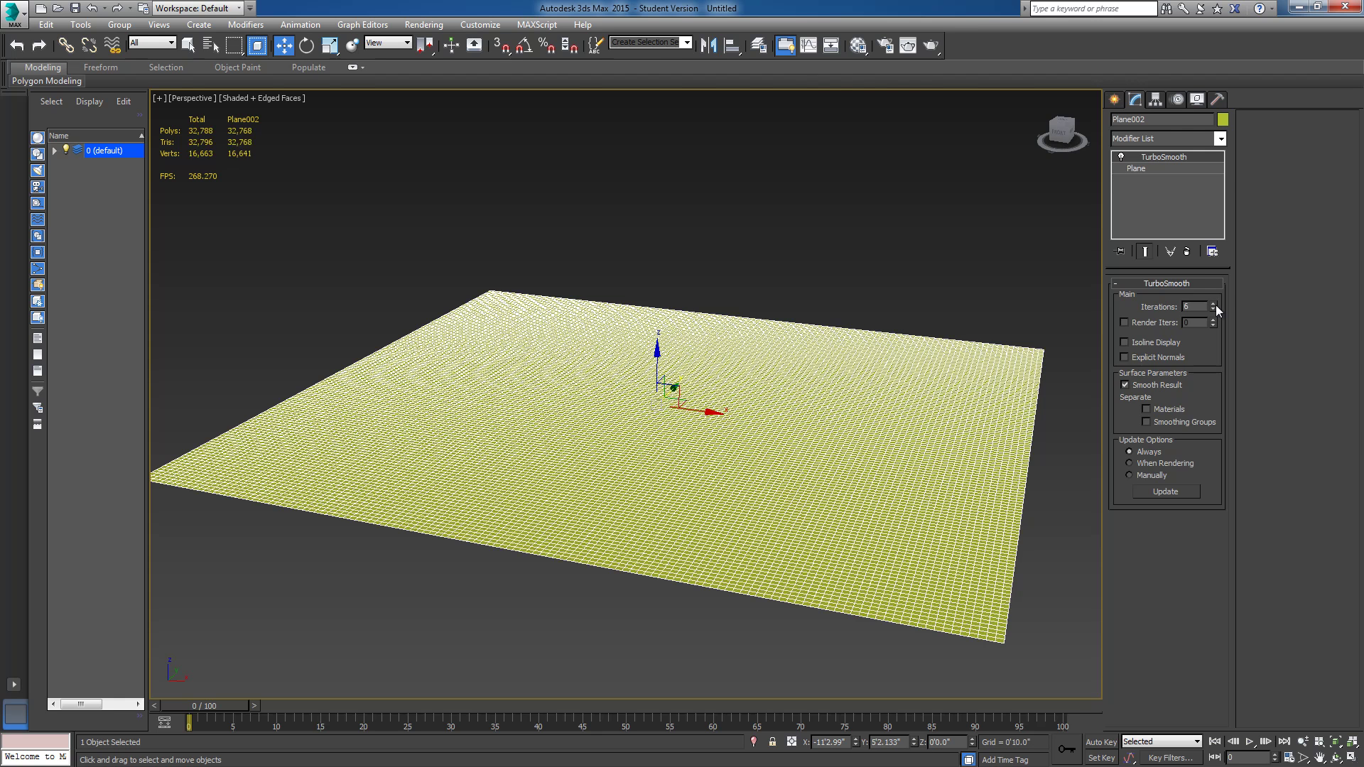
{"action": "left_click", "coordinate": [1215, 305]}
{"action": "left_click", "coordinate": [1215, 305]}
{"action": "left_click", "coordinate": [1215, 304]}
{"action": "left_click", "coordinate": [1215, 305]}
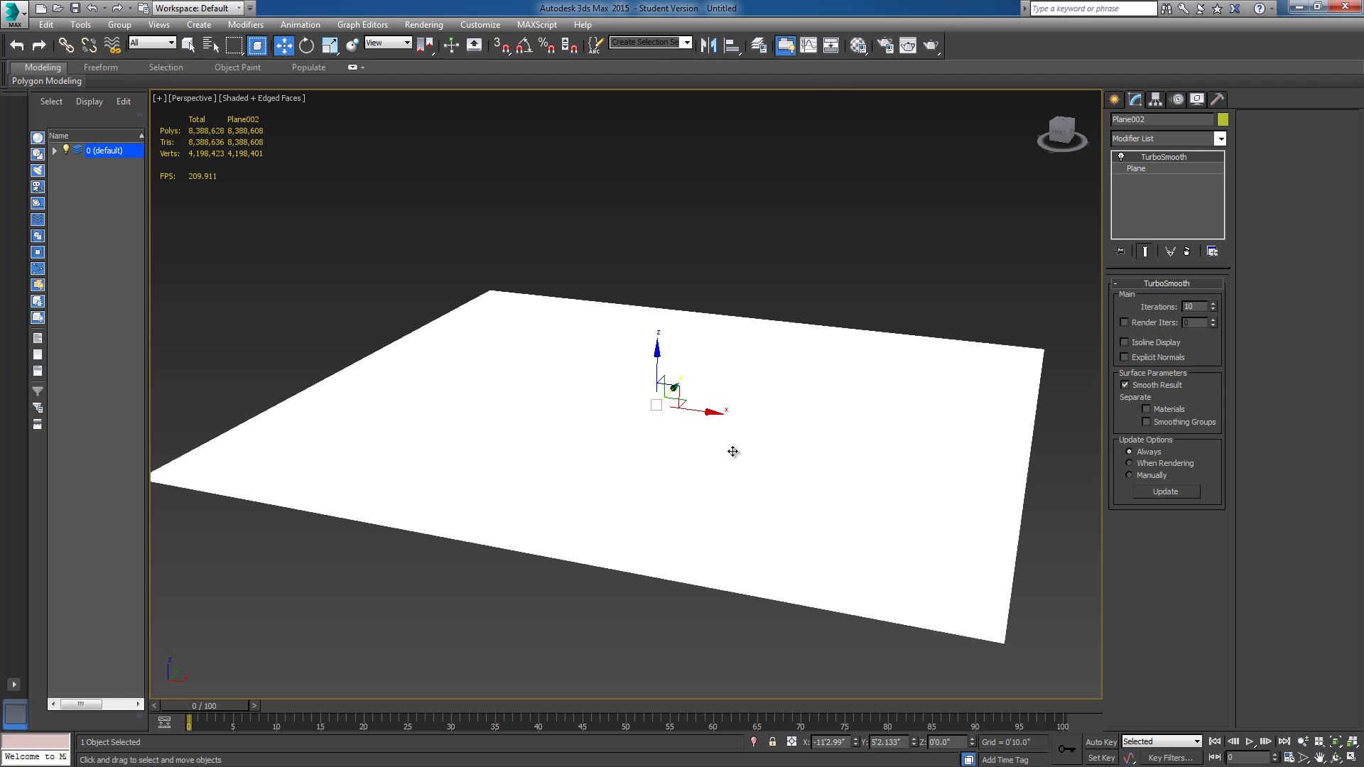
{"action": "right_click", "coordinate": [1213, 310]}
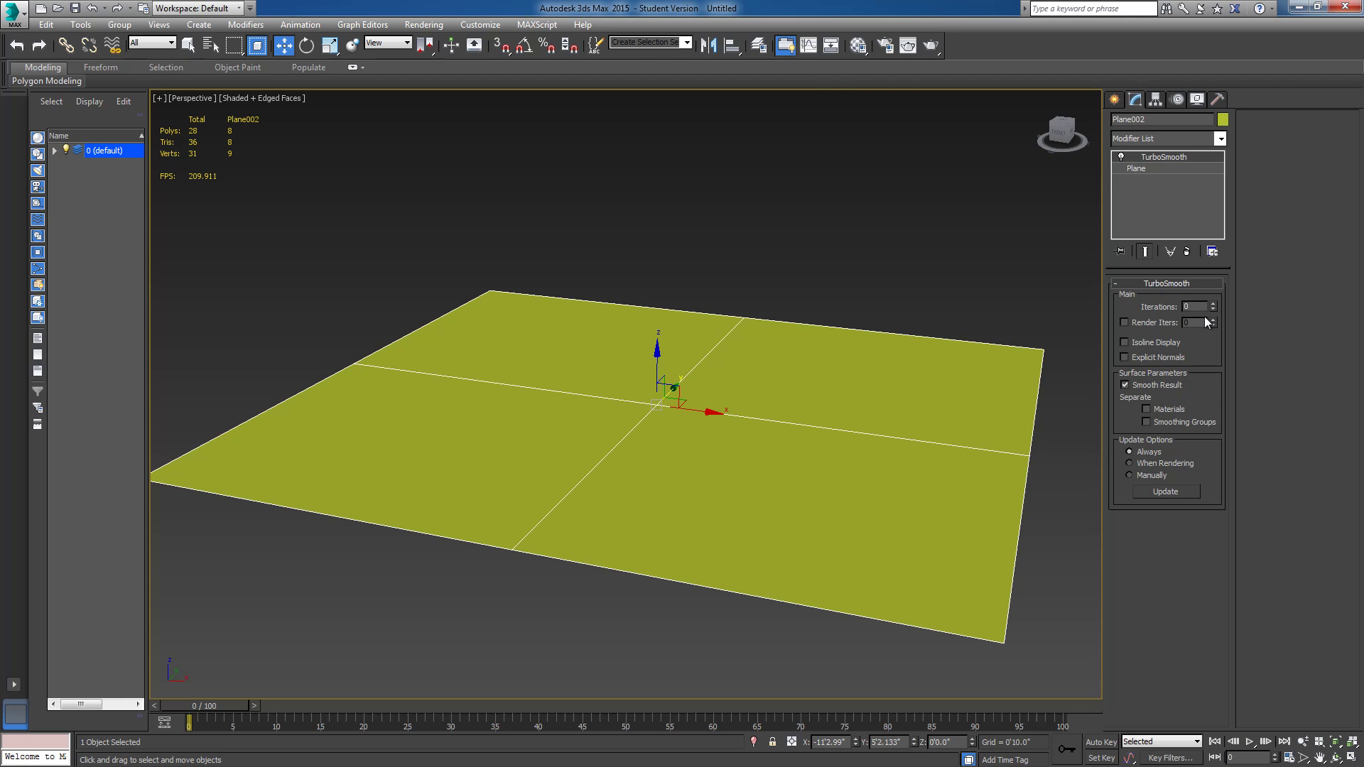
Step TurboSmooth iterations from 0 up to 3, then back down to 2 for 128 polys
{"action": "left_click", "coordinate": [1213, 304]}
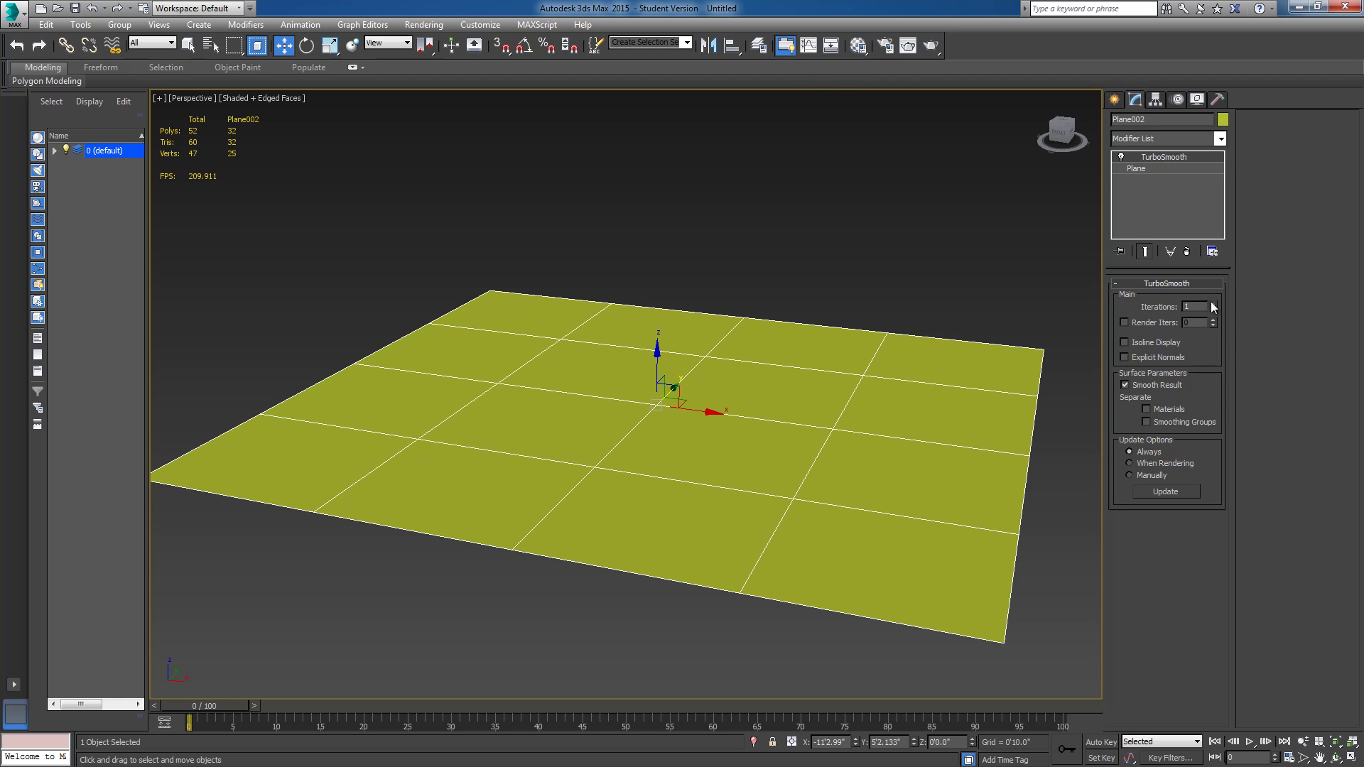
{"action": "left_click", "coordinate": [1211, 303]}
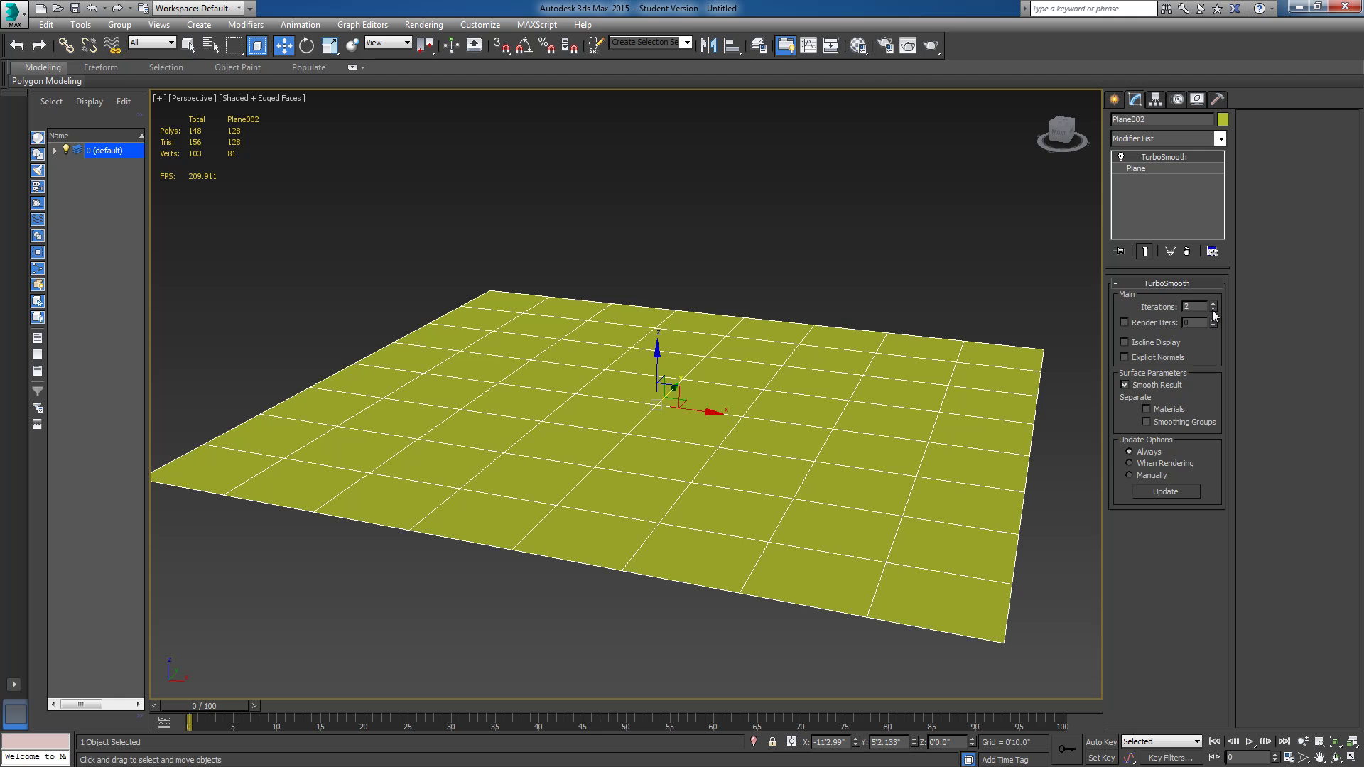
{"action": "left_click", "coordinate": [1212, 304]}
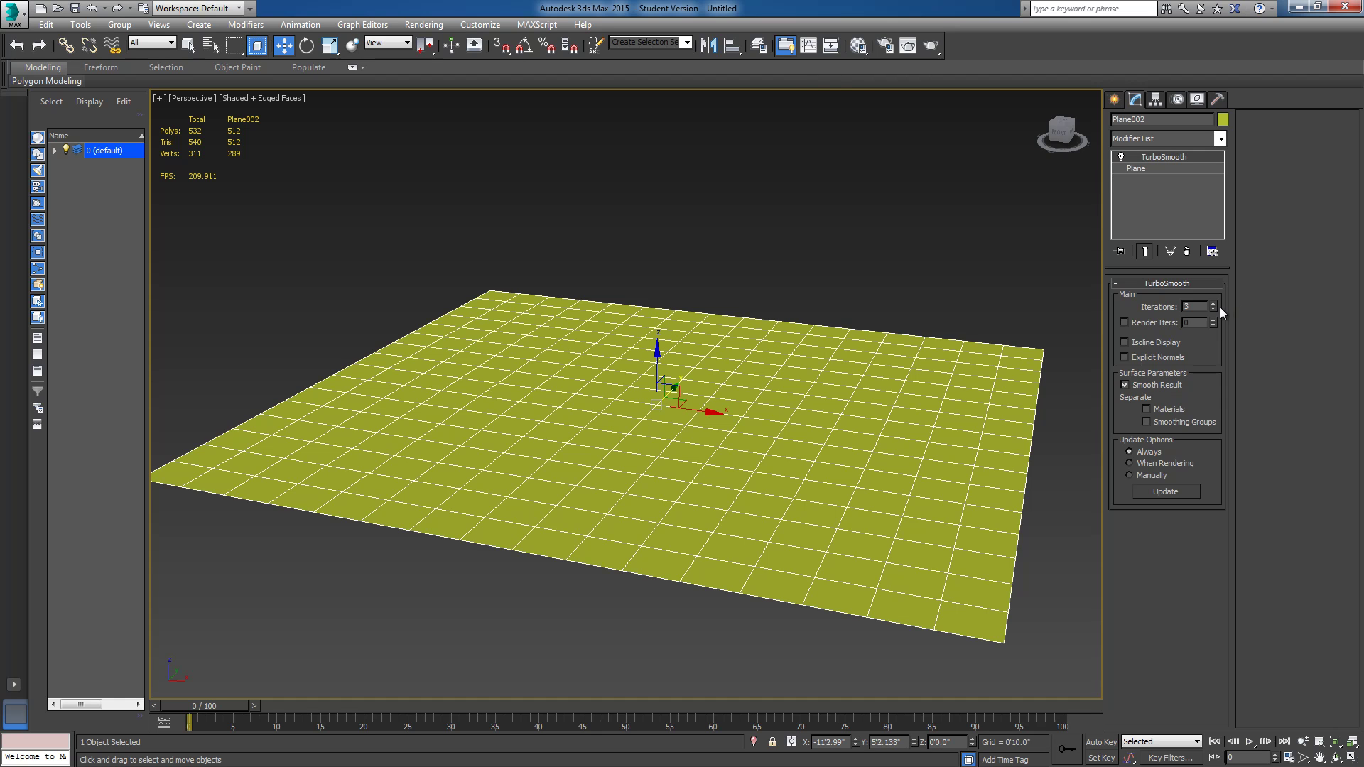
{"action": "left_click", "coordinate": [1214, 310]}
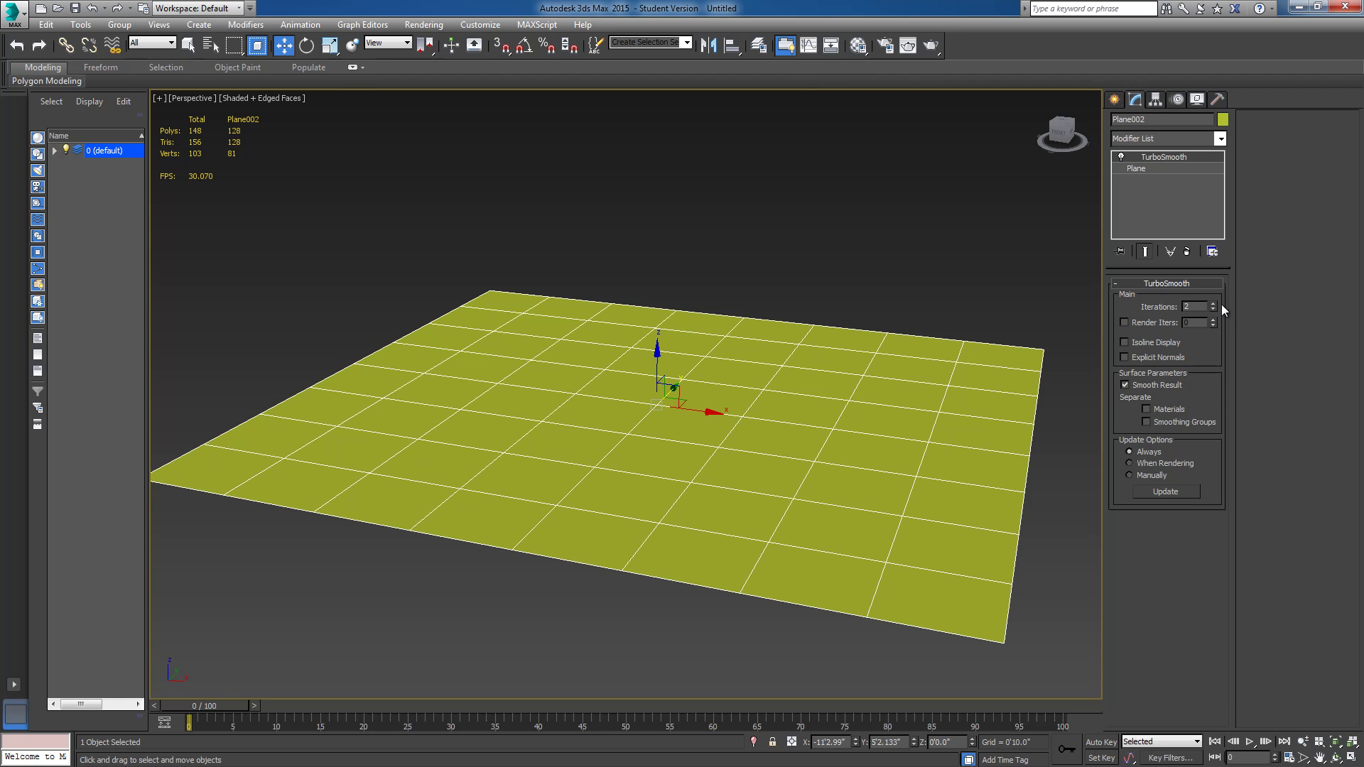
Increase TurboSmooth iterations from 2 to 5, giving a dense 8,192-poly grid
{"action": "left_click", "coordinate": [1214, 304]}
{"action": "left_click", "coordinate": [1215, 304]}
{"action": "left_click", "coordinate": [1215, 304]}
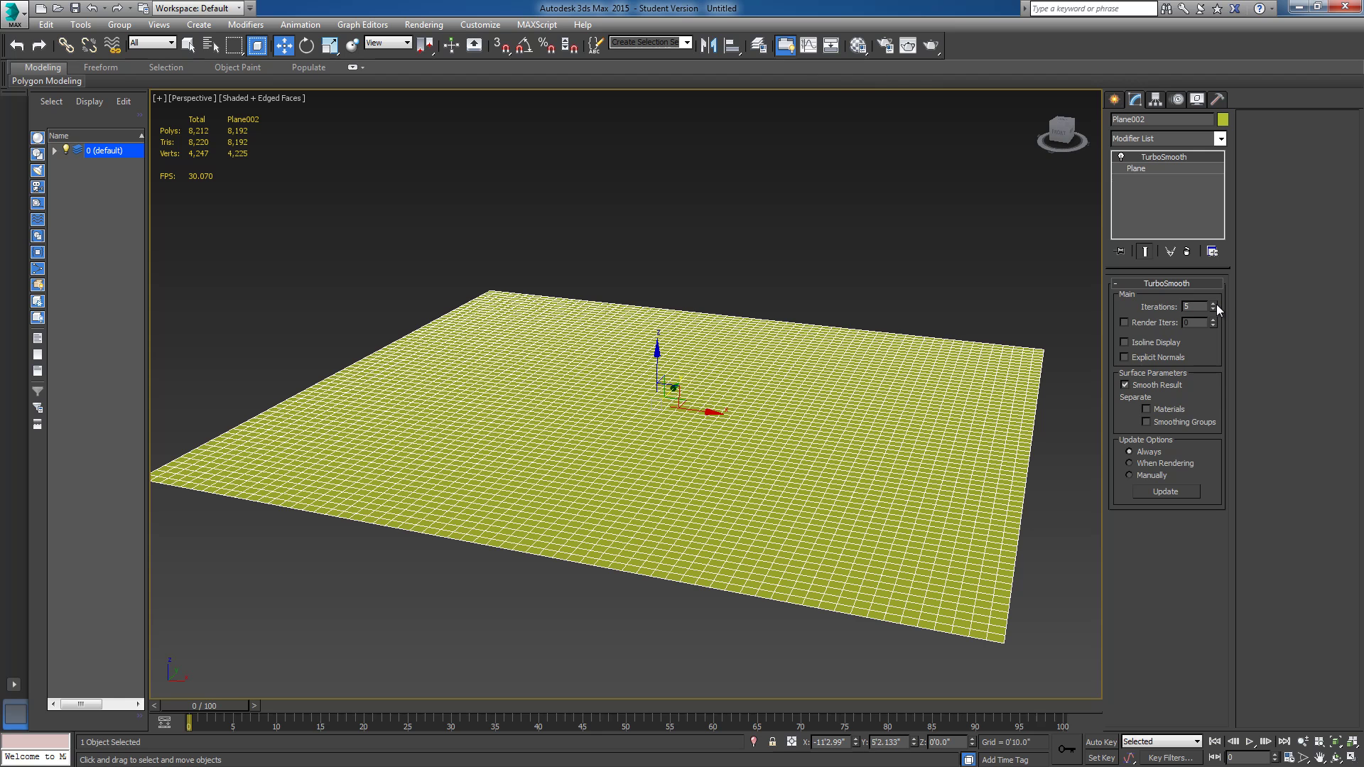
{"action": "left_click", "coordinate": [1215, 304]}
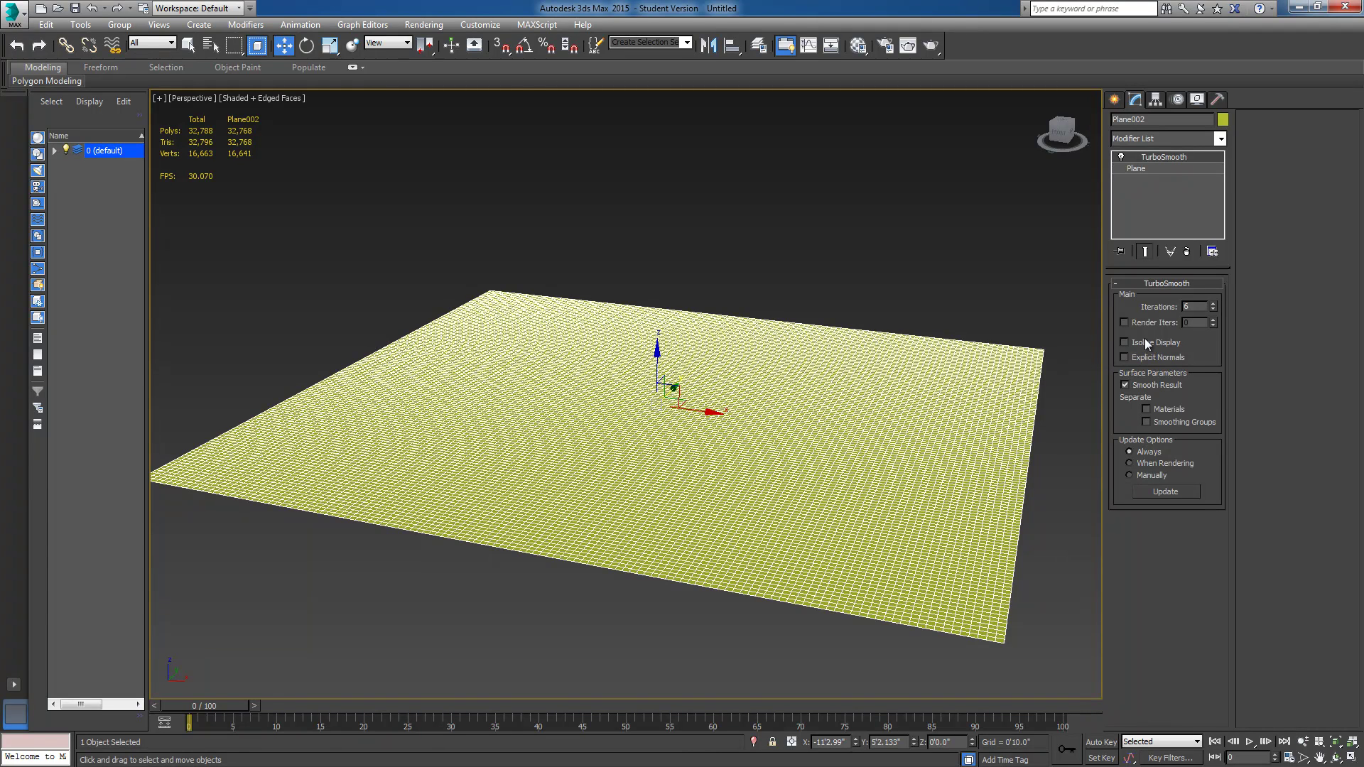
Reset Plane002's TurboSmooth to 0 iterations, then select the folded Plane001 and orbit around it
{"action": "right_click", "coordinate": [1212, 310]}
{"action": "scroll", "coordinate": [956, 460], "scroll_direction": "down", "scroll_amount": 3}
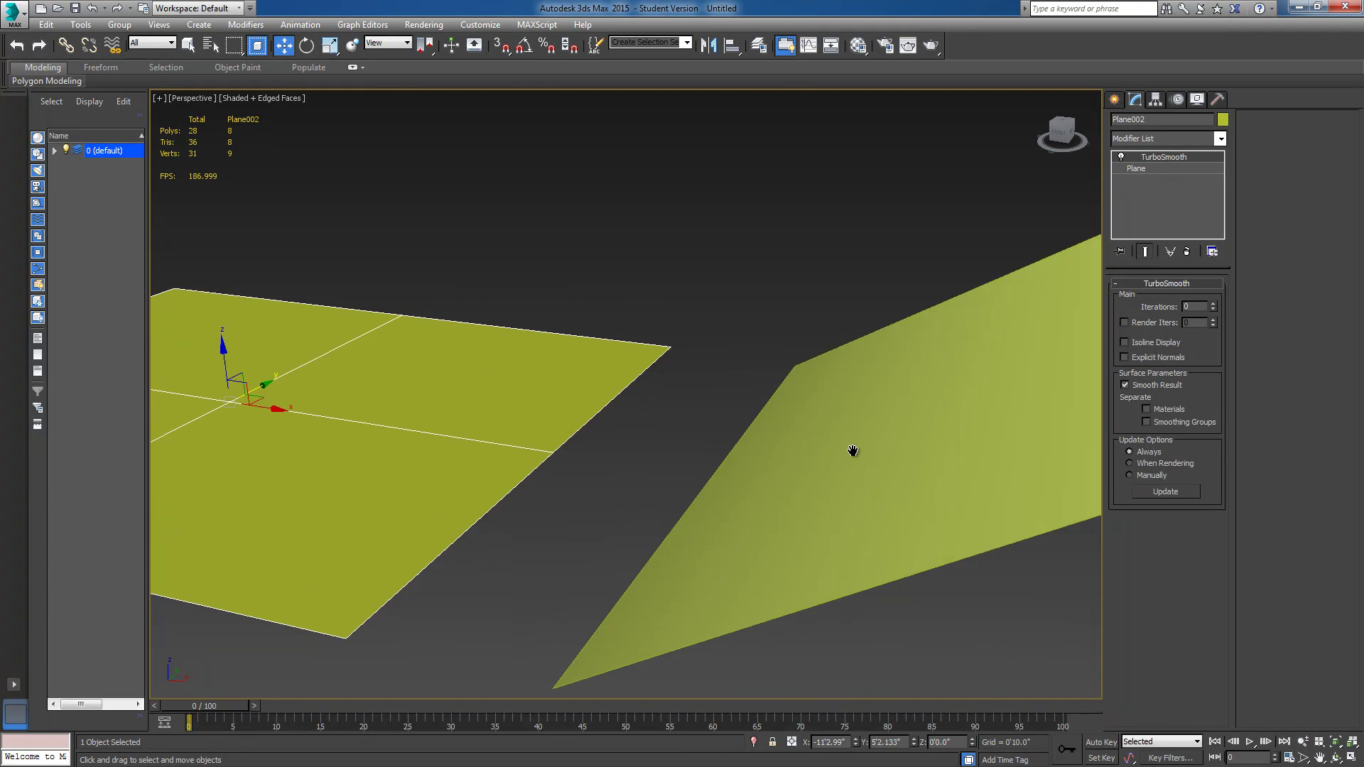
{"action": "left_click", "coordinate": [599, 395]}
{"action": "middle_click_drag", "start_coordinate": [599, 395], "coordinate": [850, 431], "text": "alt"}
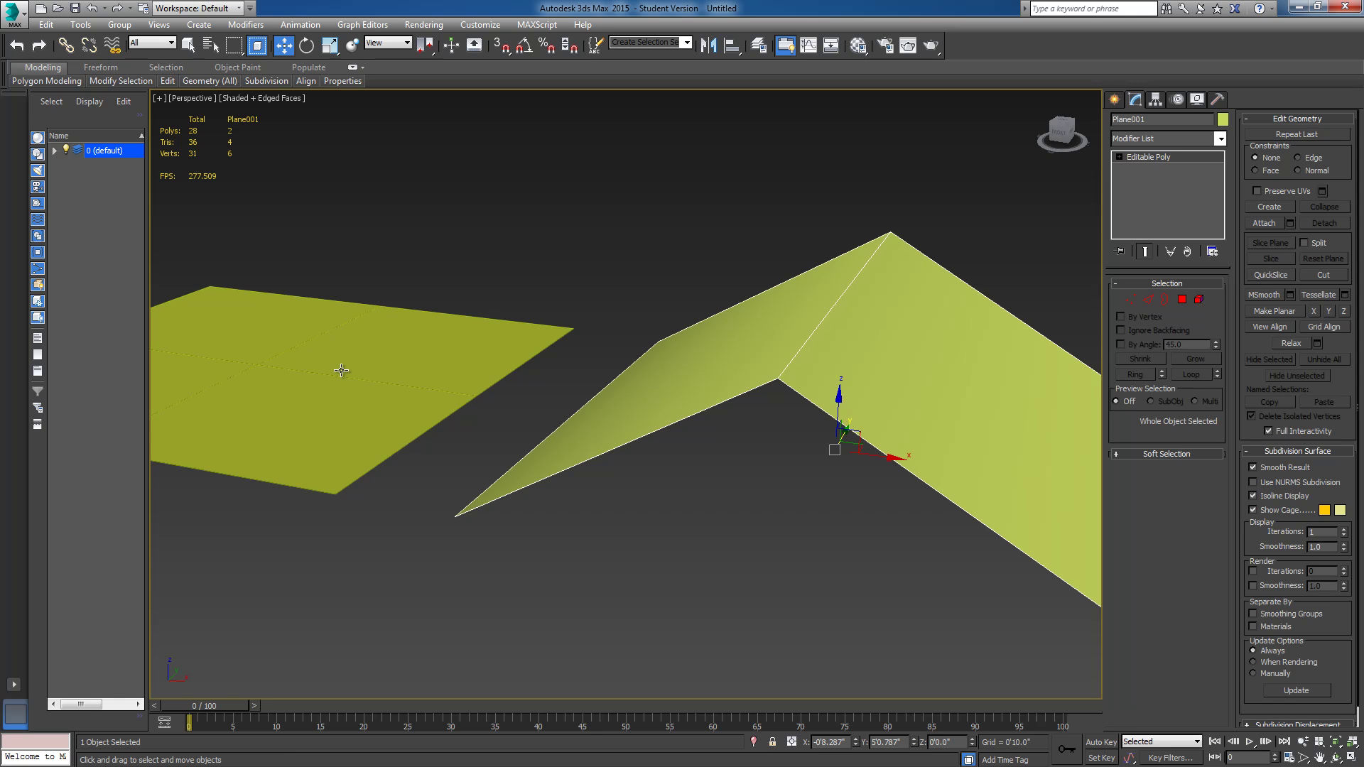
{"action": "key", "text": "f"}
{"action": "middle_click_drag", "start_coordinate": [710, 384], "coordinate": [677, 403]}
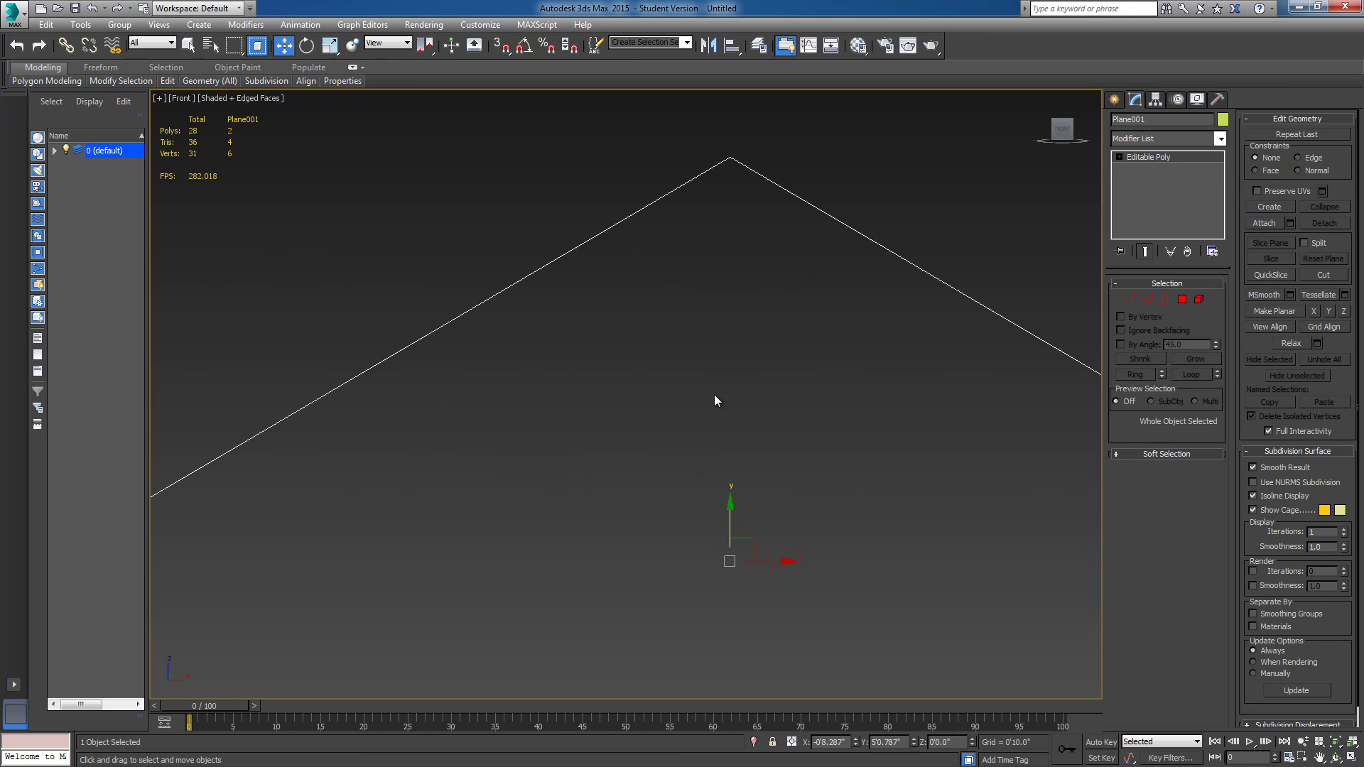
{"action": "scroll", "coordinate": [743, 390], "scroll_direction": "down", "scroll_amount": 4}
{"action": "middle_click_drag", "start_coordinate": [744, 389], "coordinate": [668, 375]}
{"action": "key", "text": "1"}
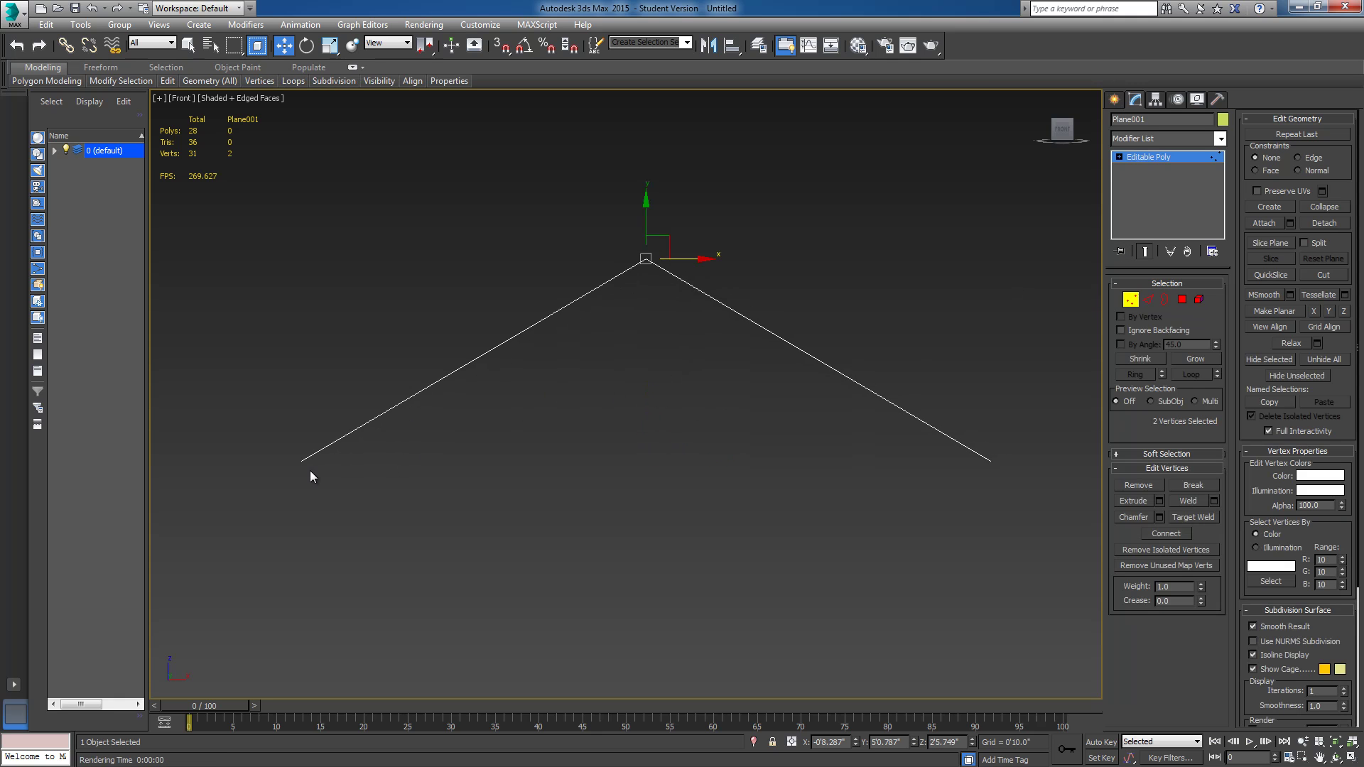
{"action": "left_click_drag", "start_coordinate": [271, 399], "coordinate": [371, 564]}
{"action": "left_click_drag", "start_coordinate": [600, 183], "coordinate": [718, 284]}
{"action": "left_click_drag", "start_coordinate": [880, 338], "coordinate": [1060, 543]}
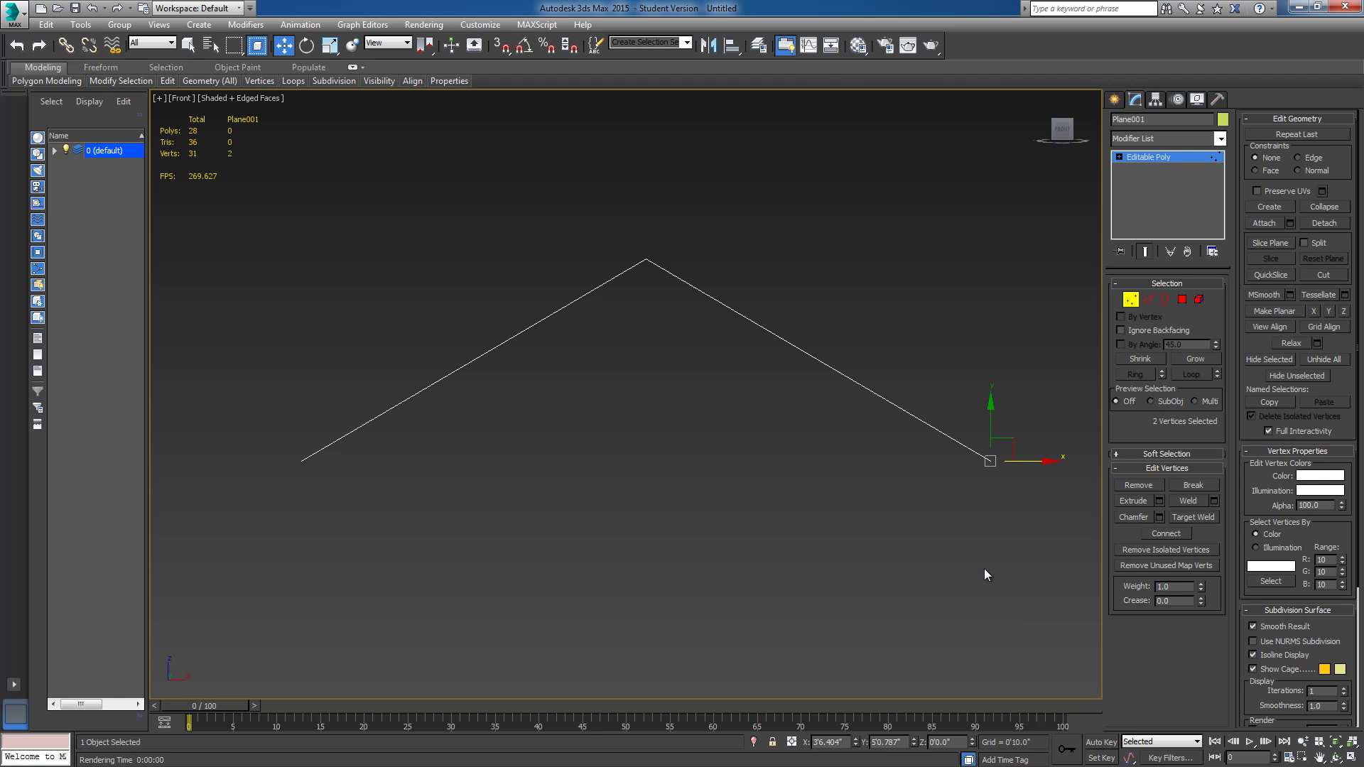
{"action": "key", "text": "p"}
{"action": "scroll", "coordinate": [874, 515], "scroll_direction": "up", "scroll_amount": 3}
{"action": "middle_click_drag", "start_coordinate": [827, 514], "coordinate": [638, 472], "text": "alt"}
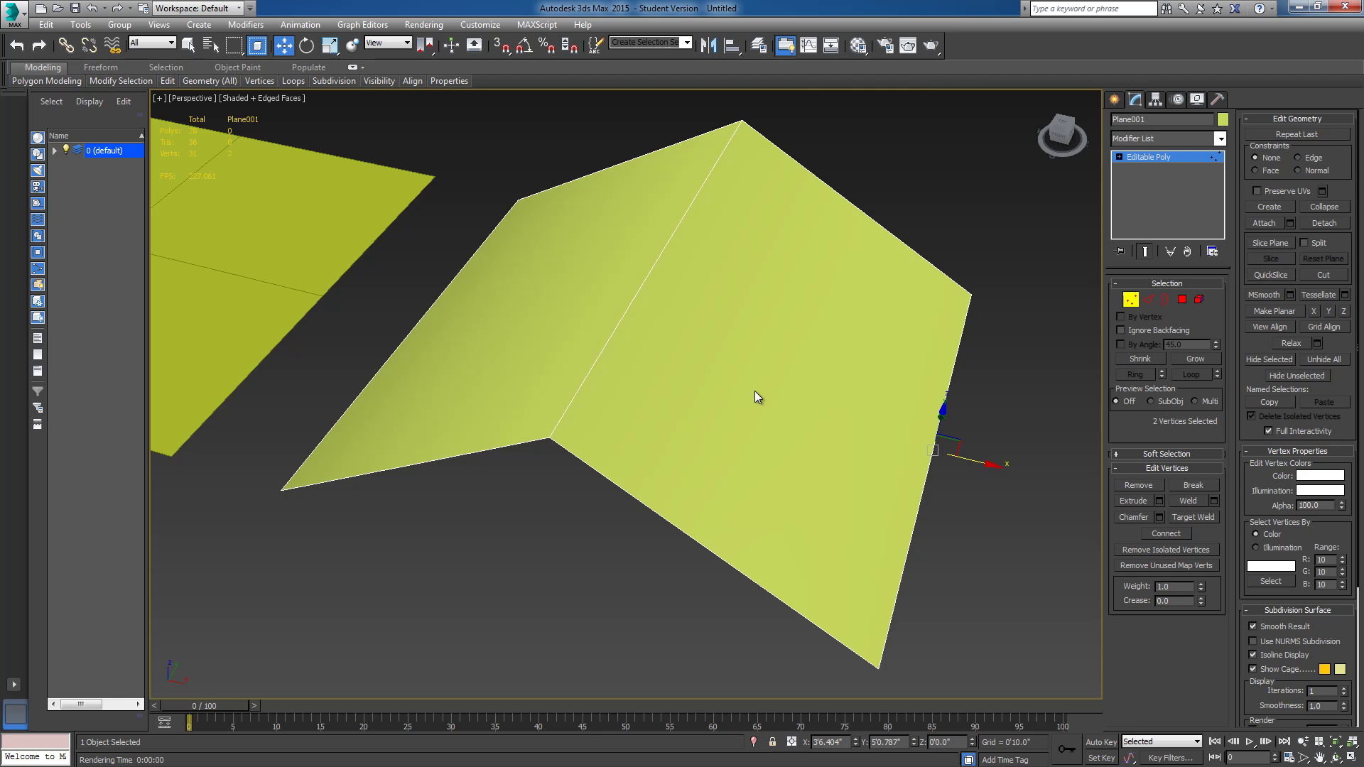
{"action": "key", "text": "f"}
{"action": "mouse_move", "coordinate": [944, 451]}
{"action": "middle_mouse_down"}
{"action": "mouse_move", "coordinate": [589, 384]}
{"action": "mouse_move", "coordinate": [961, 439]}
{"action": "middle_mouse_up"}
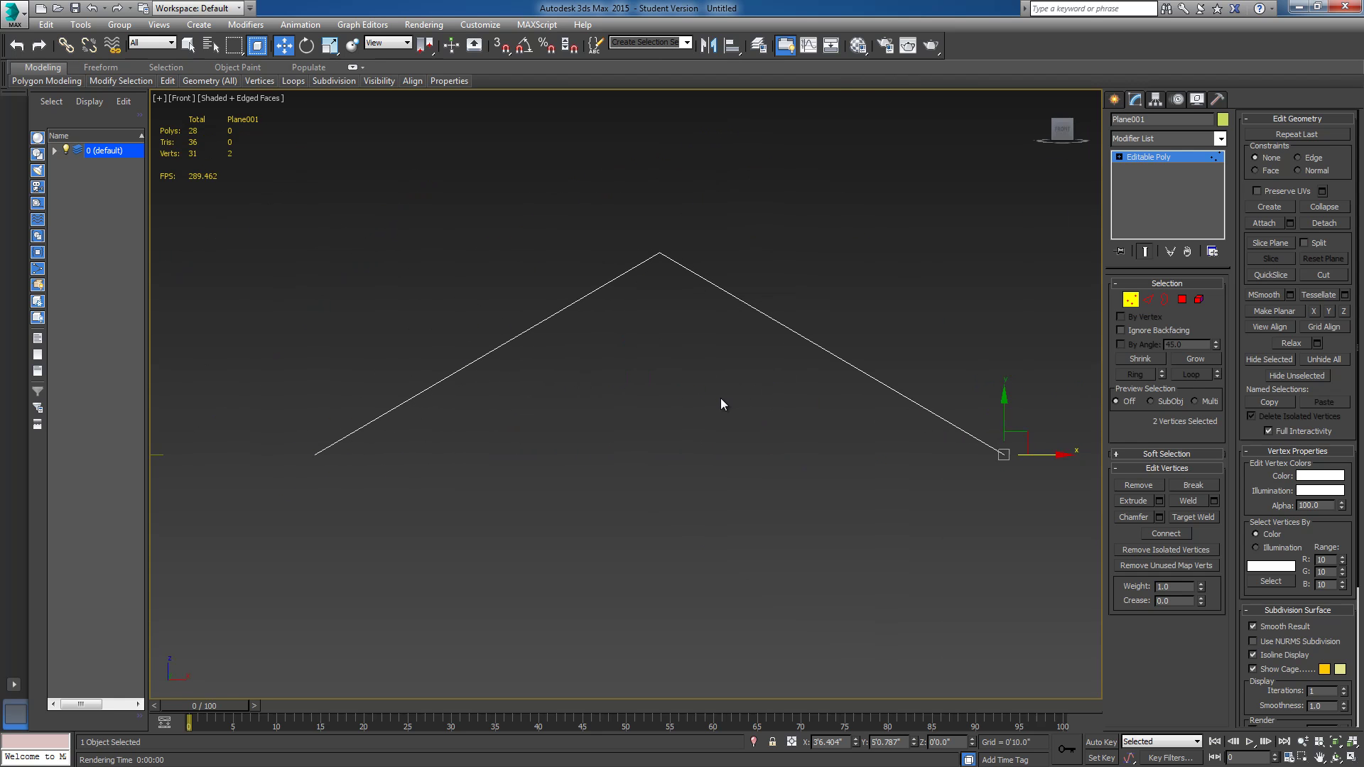
Add a TurboSmooth modifier to Plane001 and view it in Perspective
{"action": "left_click", "coordinate": [1163, 139]}
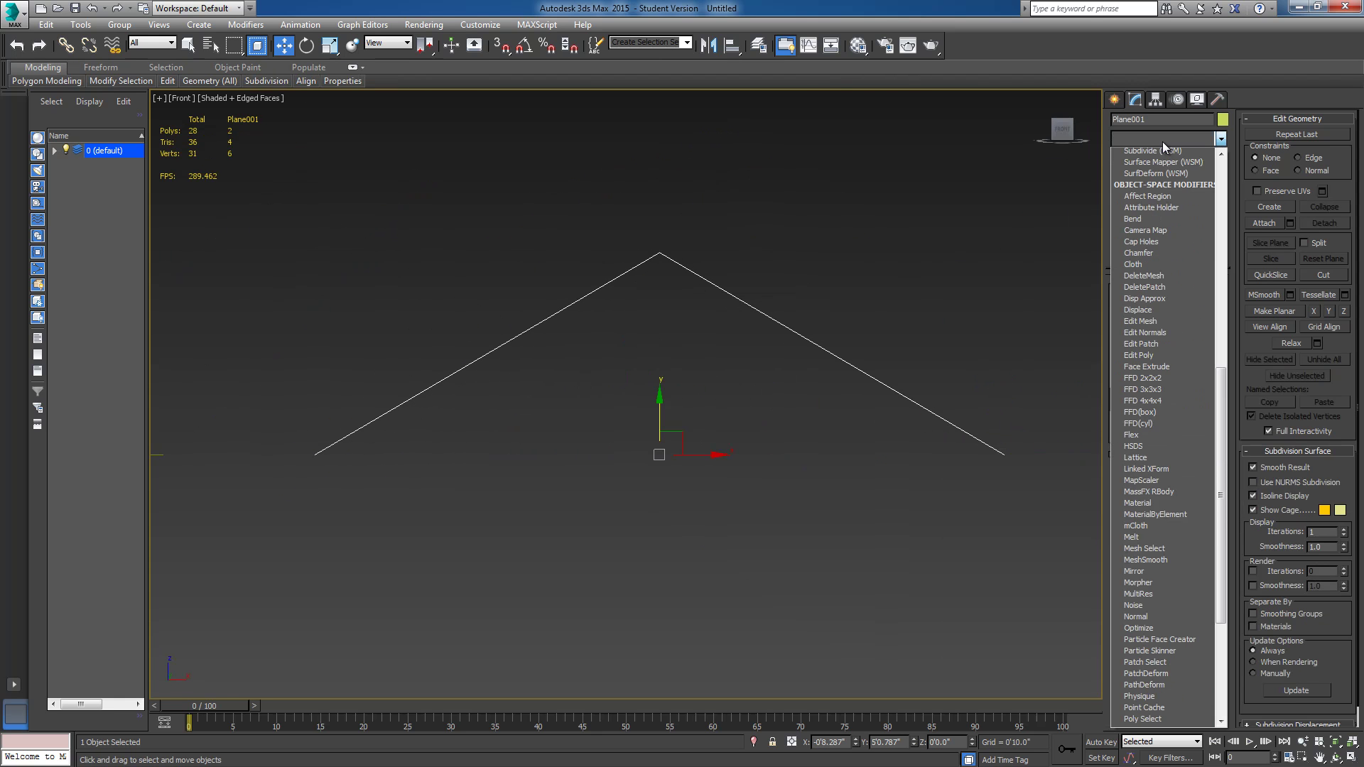
{"action": "type", "text": "tu"}
{"action": "key", "text": "Return"}
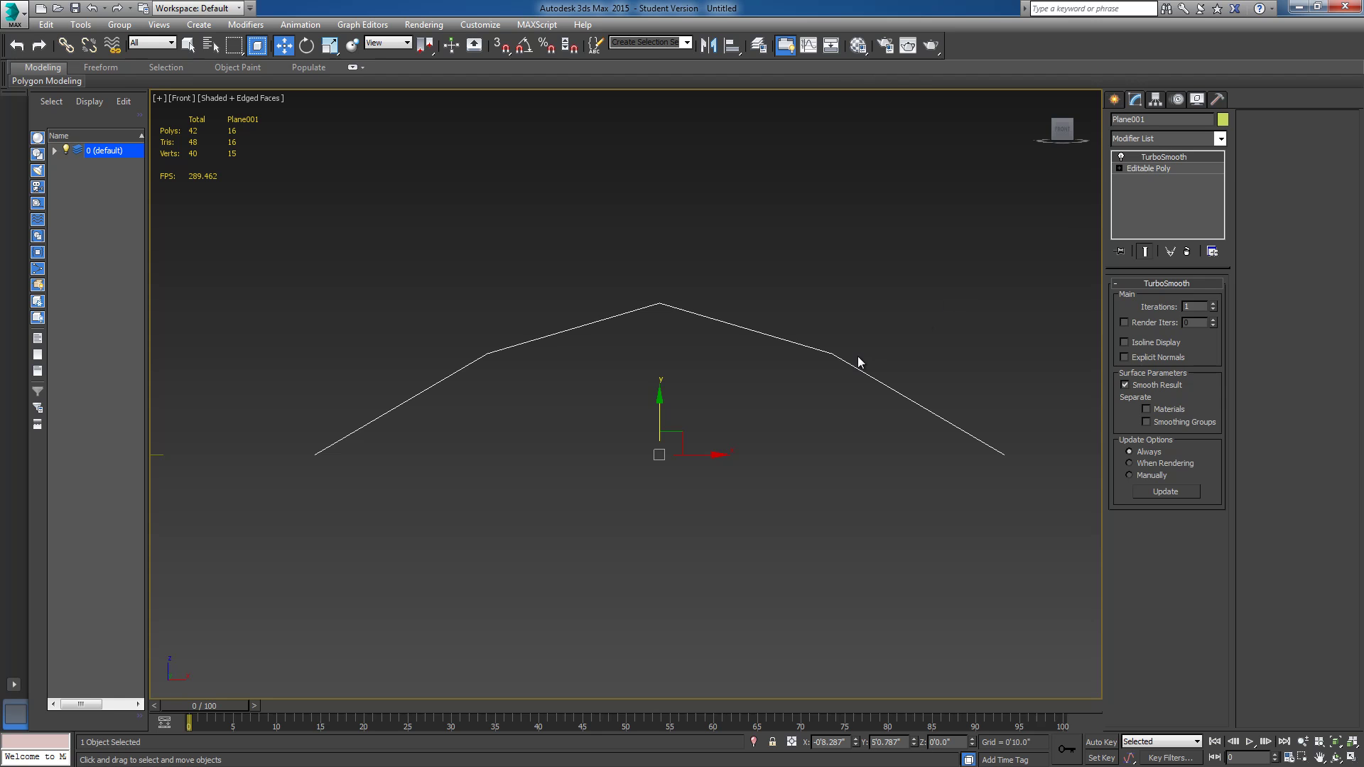
{"action": "key", "text": "p"}
{"action": "middle_click_drag", "start_coordinate": [858, 359], "coordinate": [702, 412], "text": "alt"}
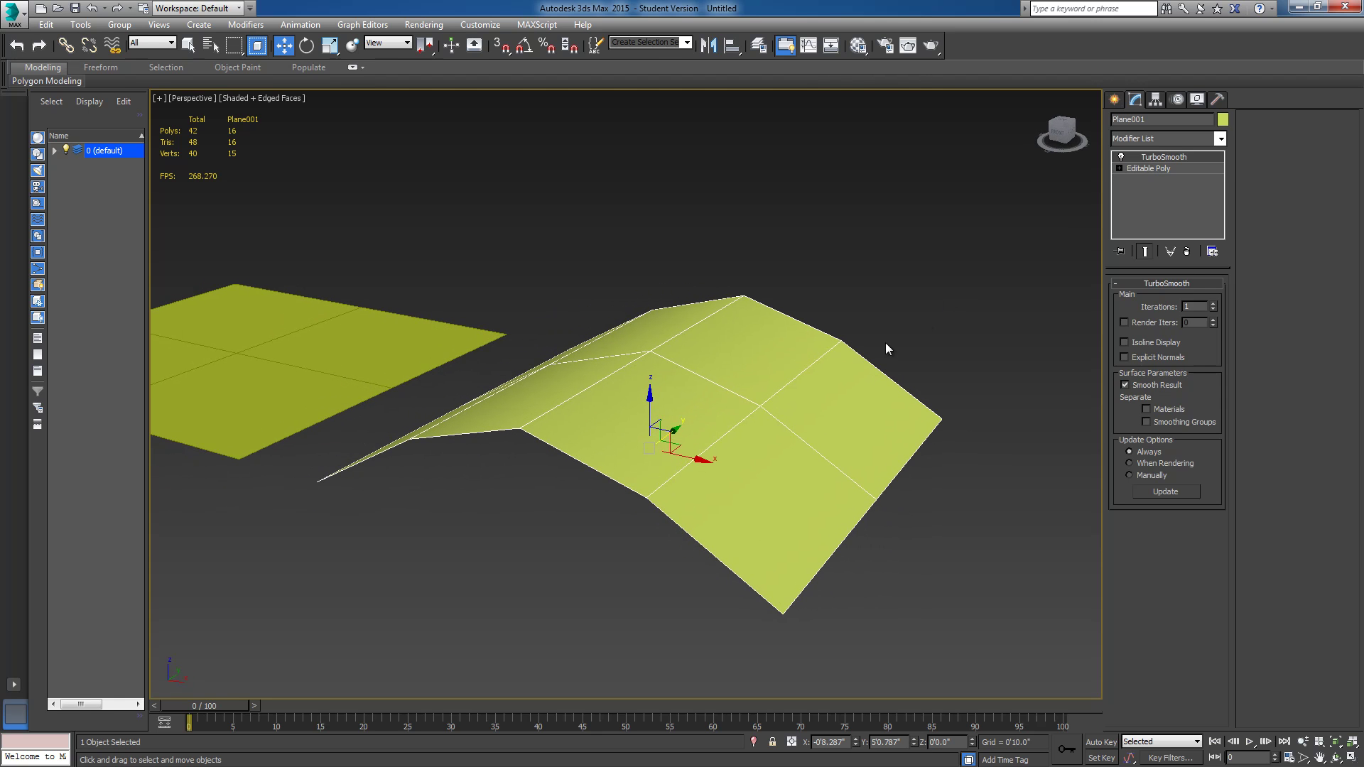
Select Editable Poly with Show End Result on, toggling it to compare the raw and smoothed fold
{"action": "left_click", "coordinate": [1149, 168]}
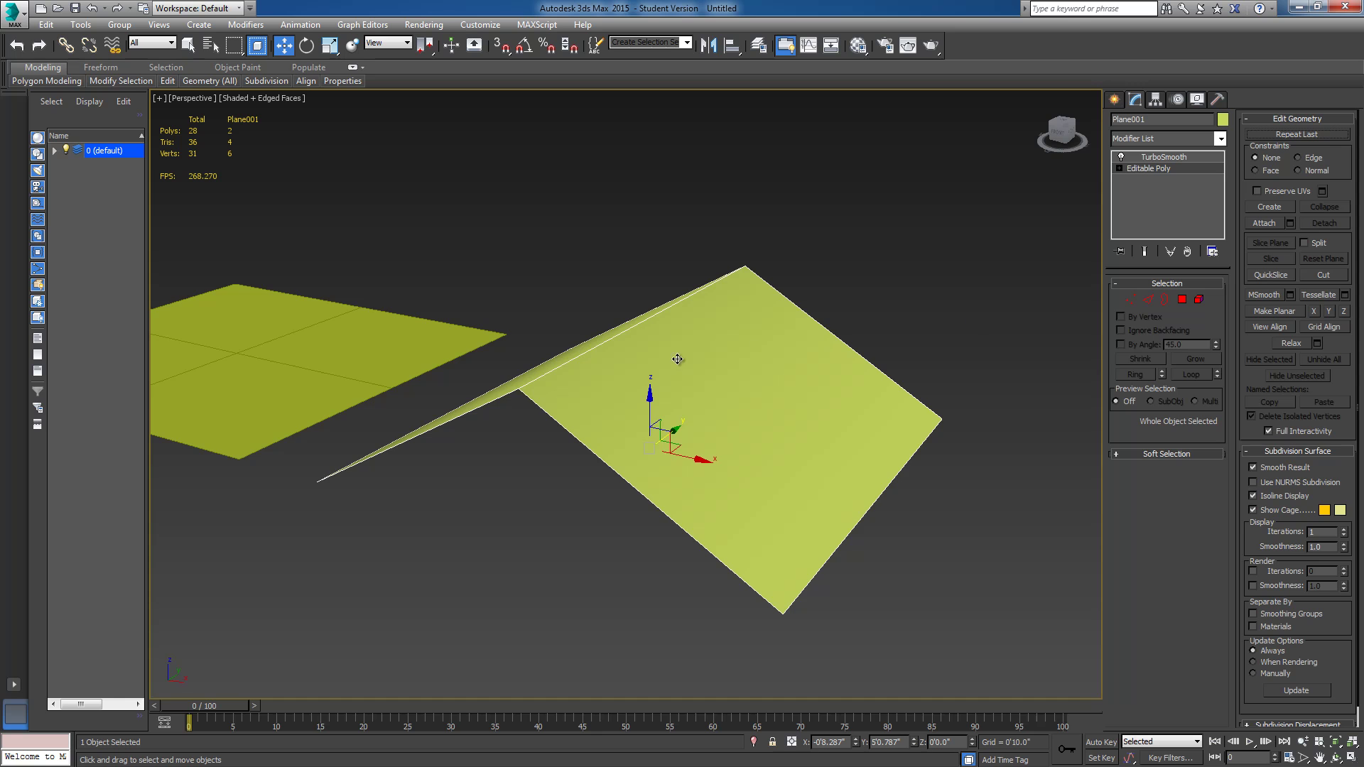
{"action": "left_click", "coordinate": [1145, 252]}
{"action": "key", "text": "ctrl+e"}
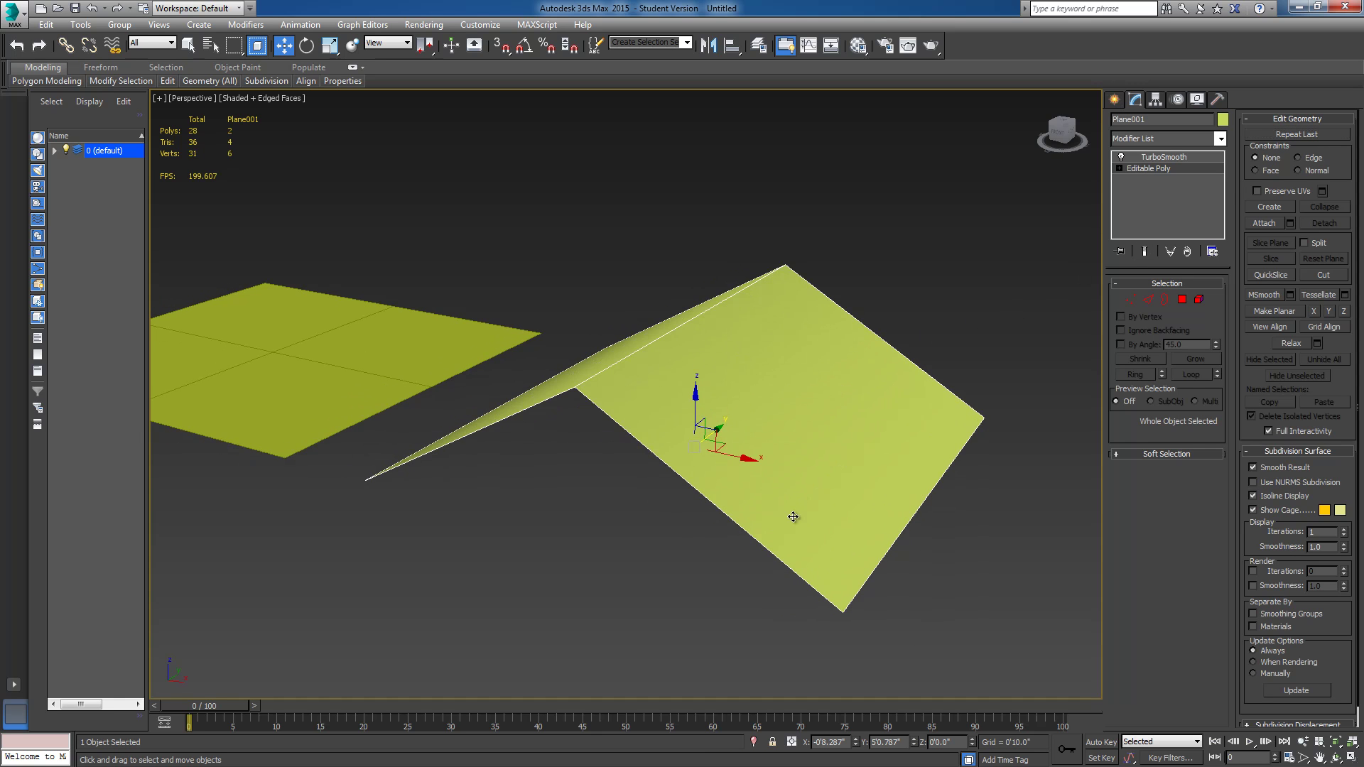
{"action": "key", "text": "ctrl+e"}
{"action": "middle_click_drag", "start_coordinate": [633, 547], "coordinate": [629, 506], "text": "alt"}
{"action": "key", "text": "ctrl+e"}
{"action": "key", "text": "ctrl+e"}
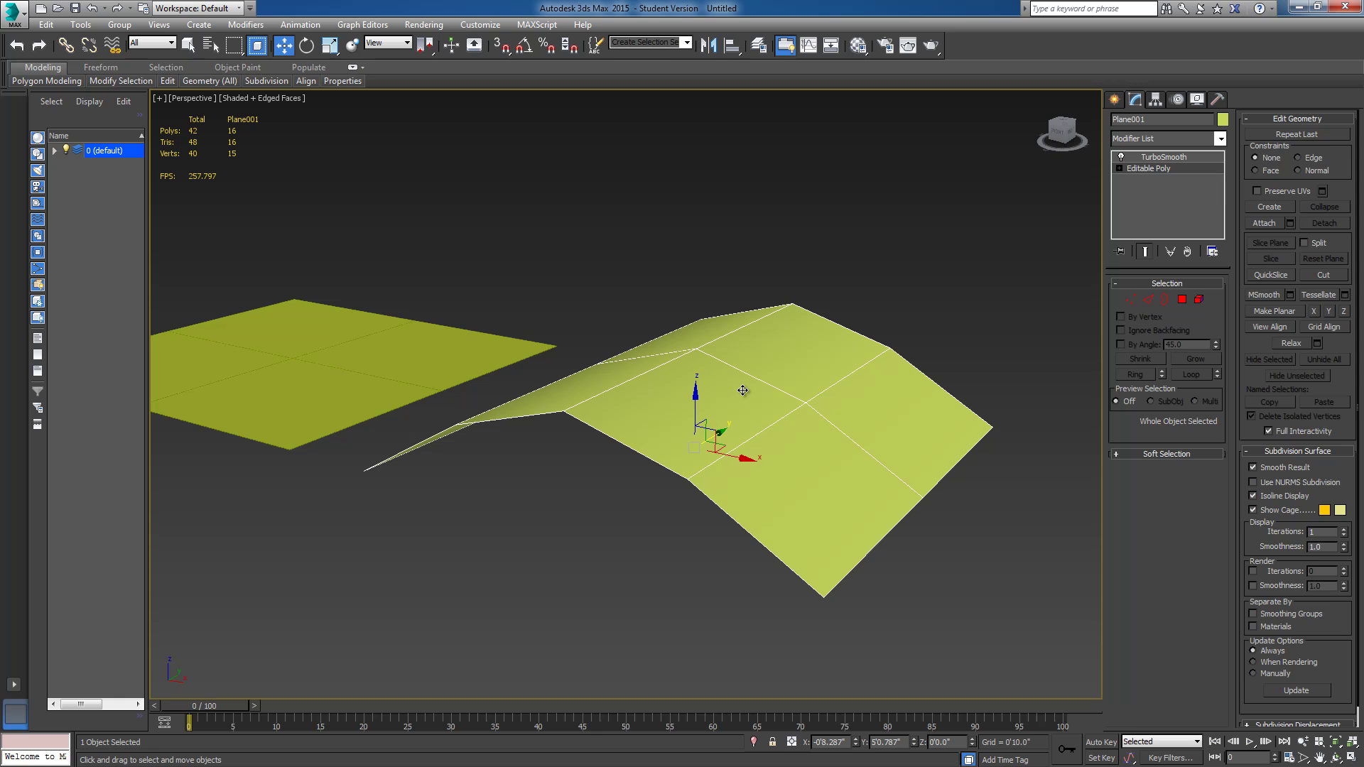
{"action": "middle_click_drag", "start_coordinate": [748, 394], "coordinate": [785, 410], "text": "alt"}
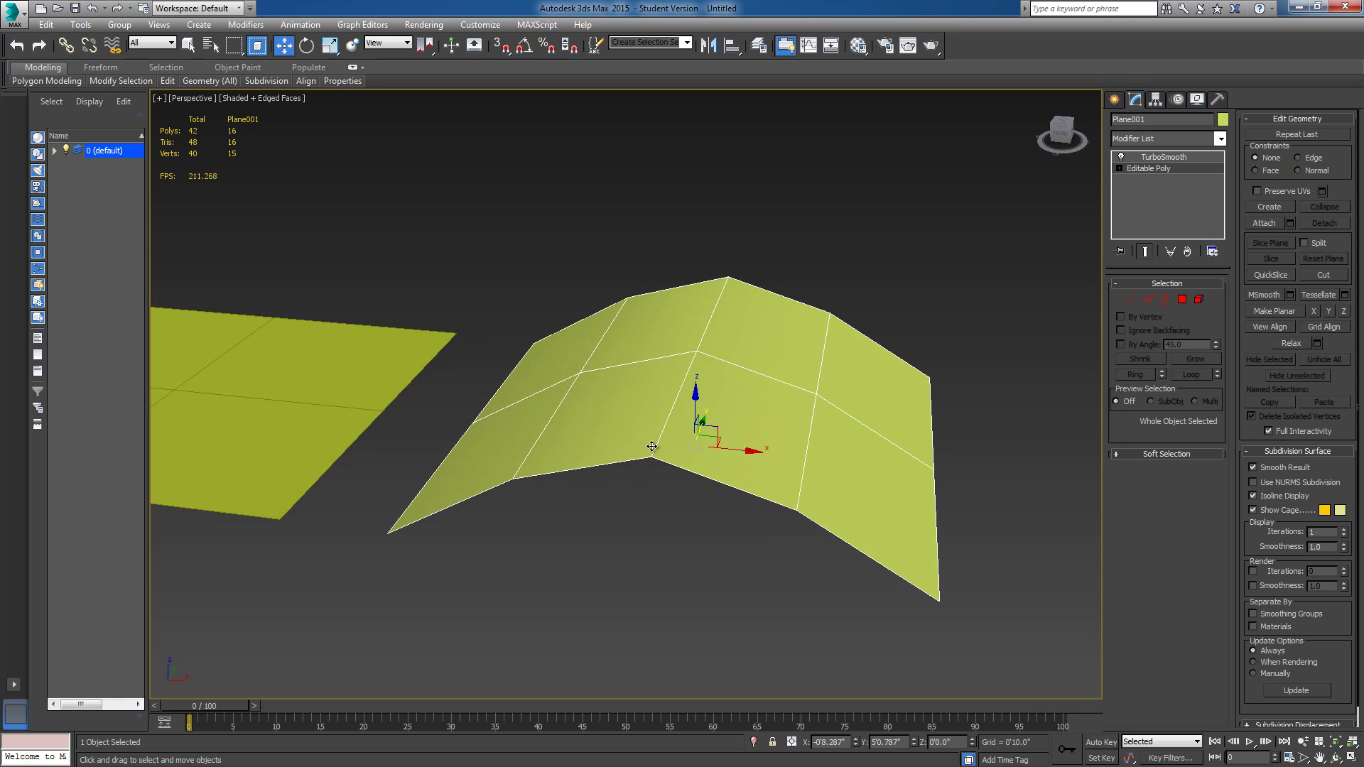
Compare the cage with the smoothed arch, then enter Vertex level in the Front view
{"action": "key", "text": "ctrl+e"}
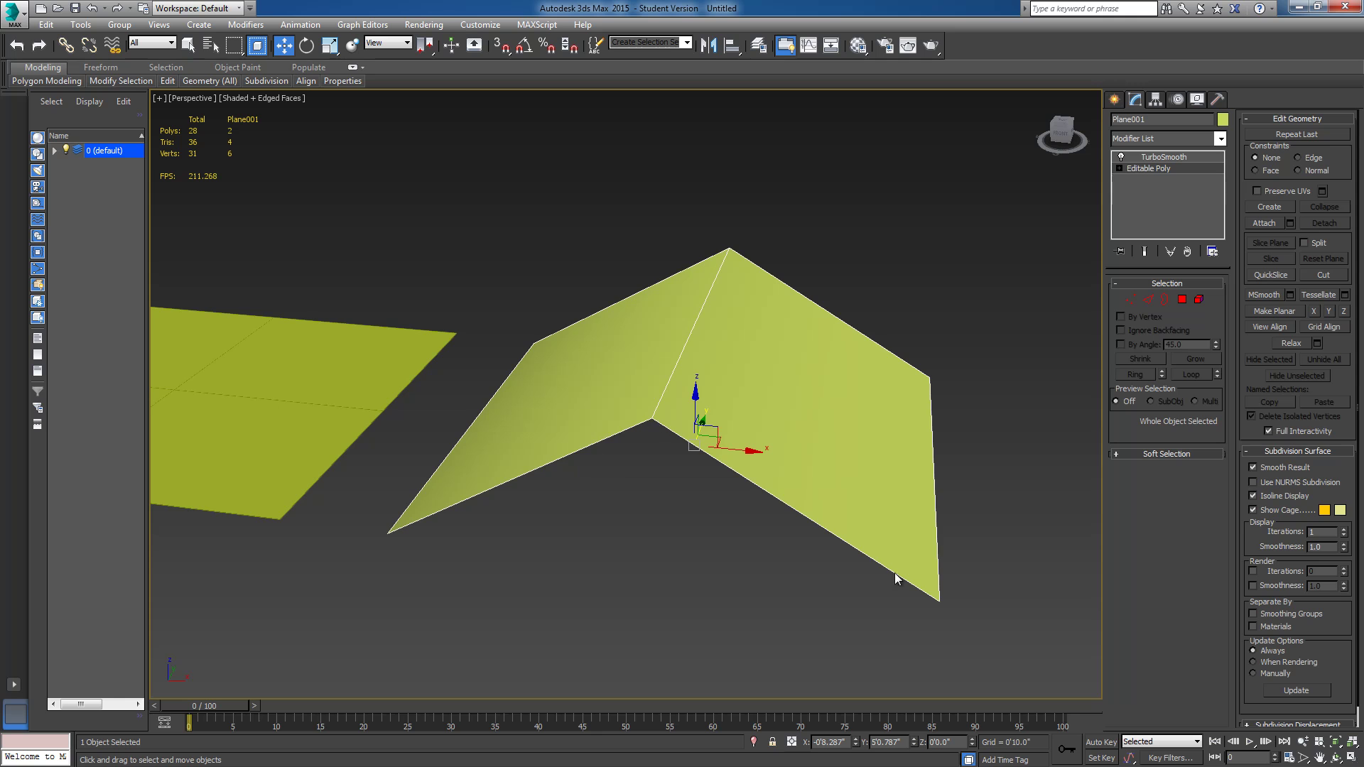
{"action": "key", "text": "ctrl+e"}
{"action": "key", "text": "f"}
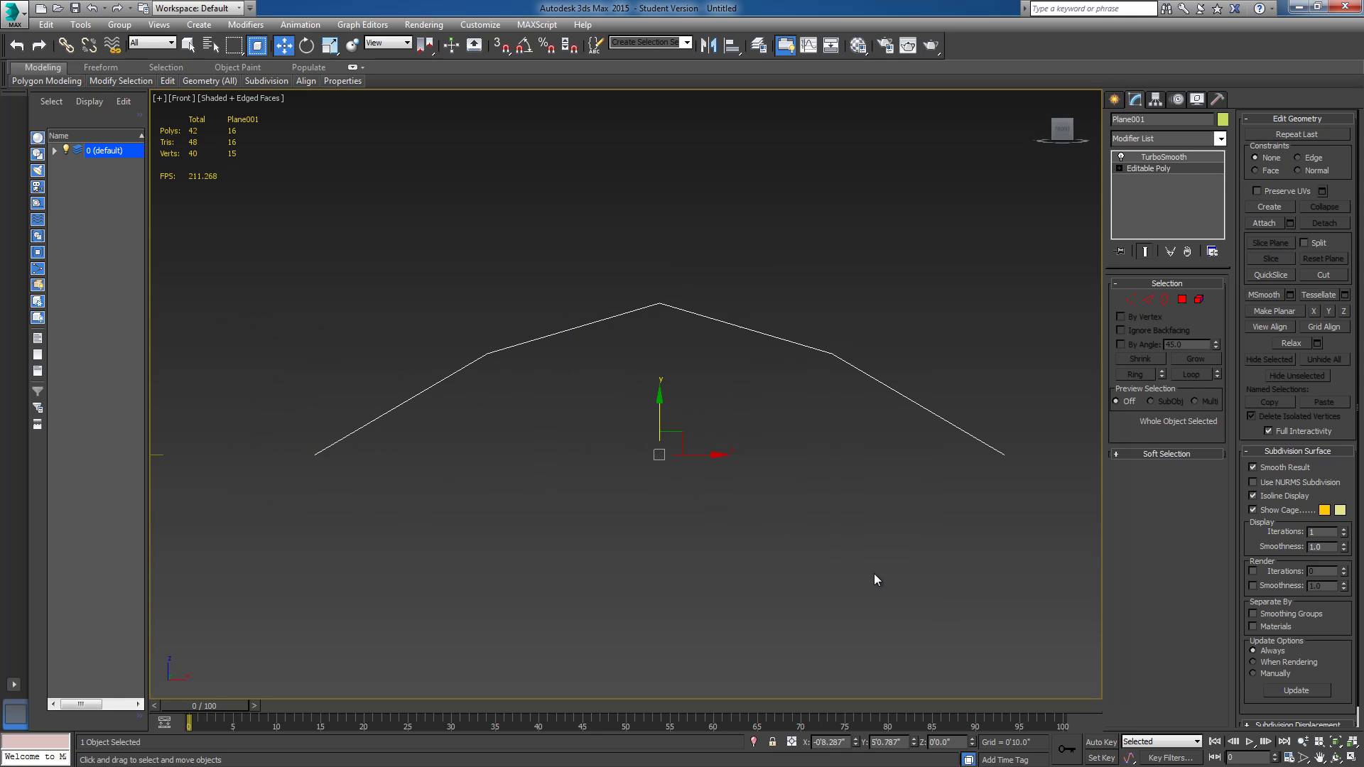
{"action": "key", "text": "1"}
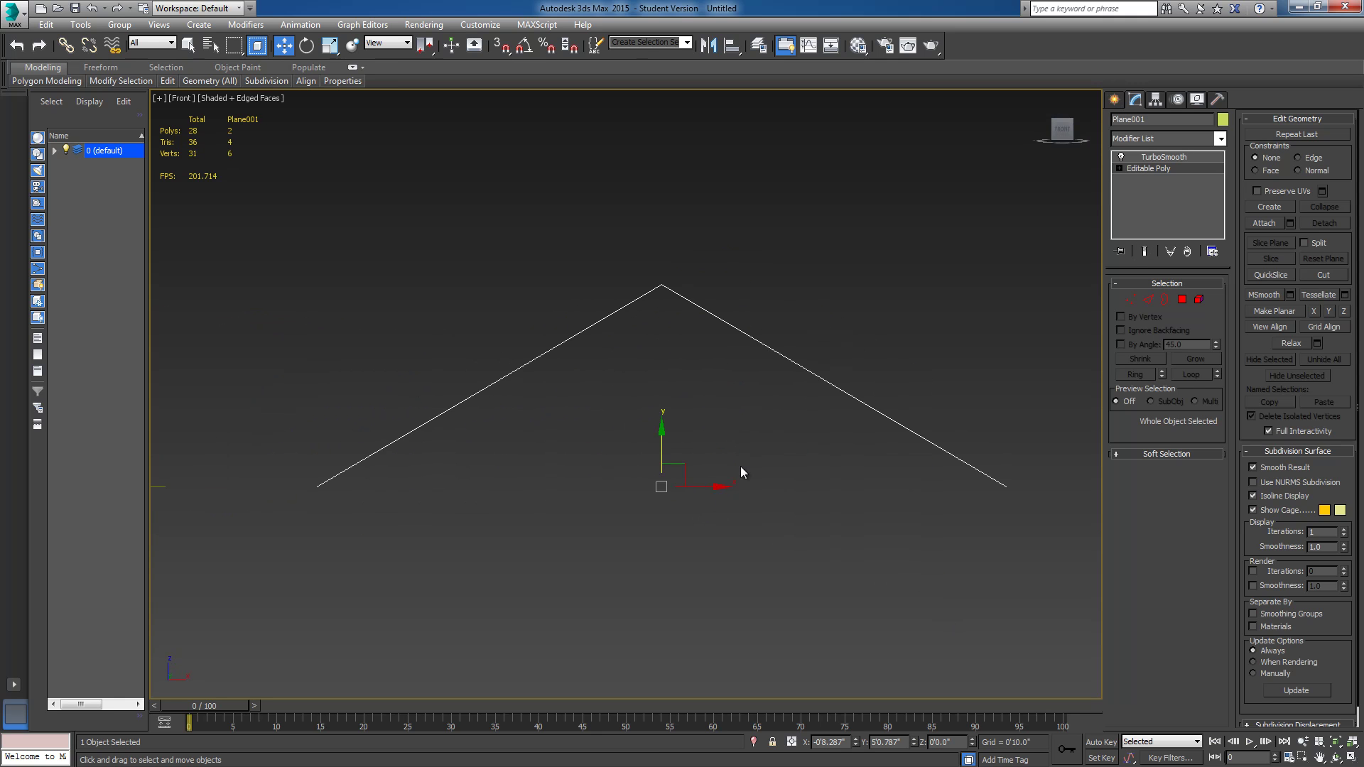
{"action": "middle_click_drag", "start_coordinate": [738, 474], "coordinate": [658, 402]}
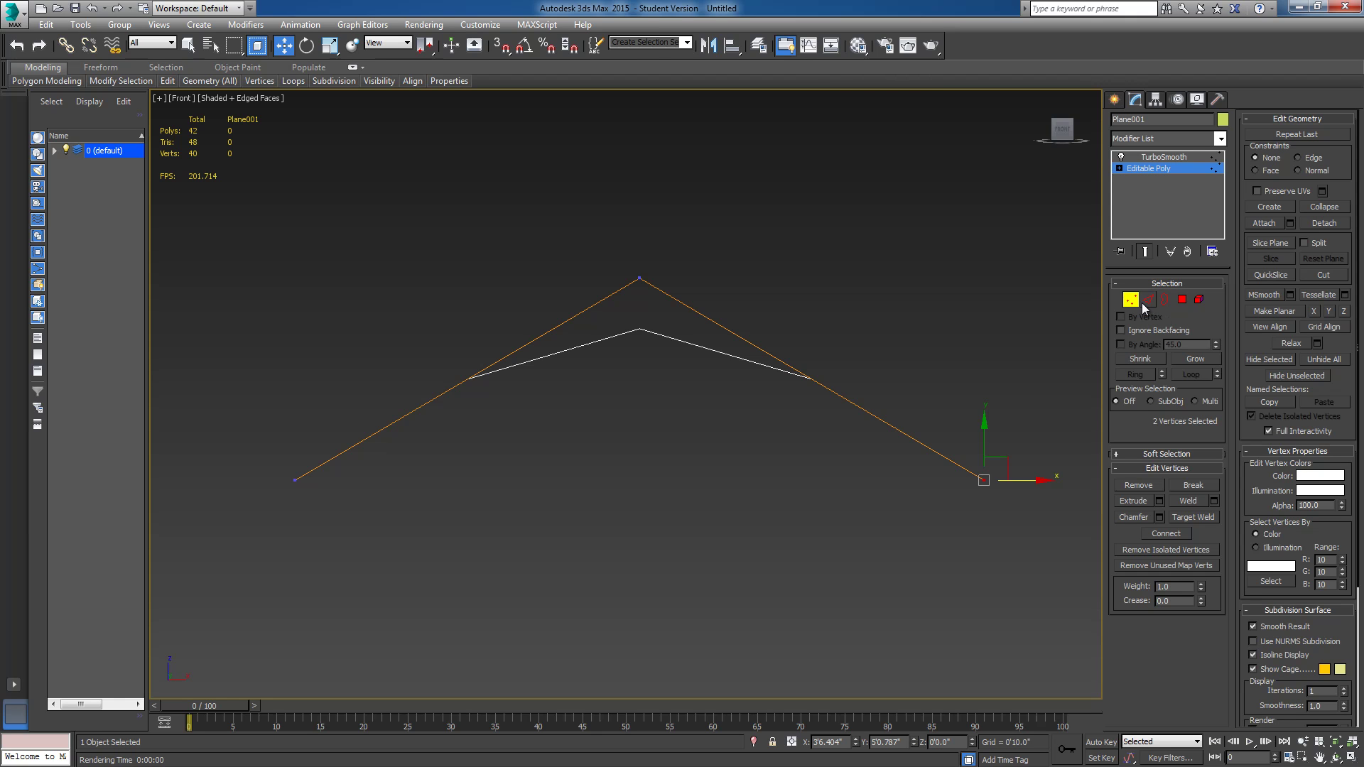
{"action": "key", "text": "p"}
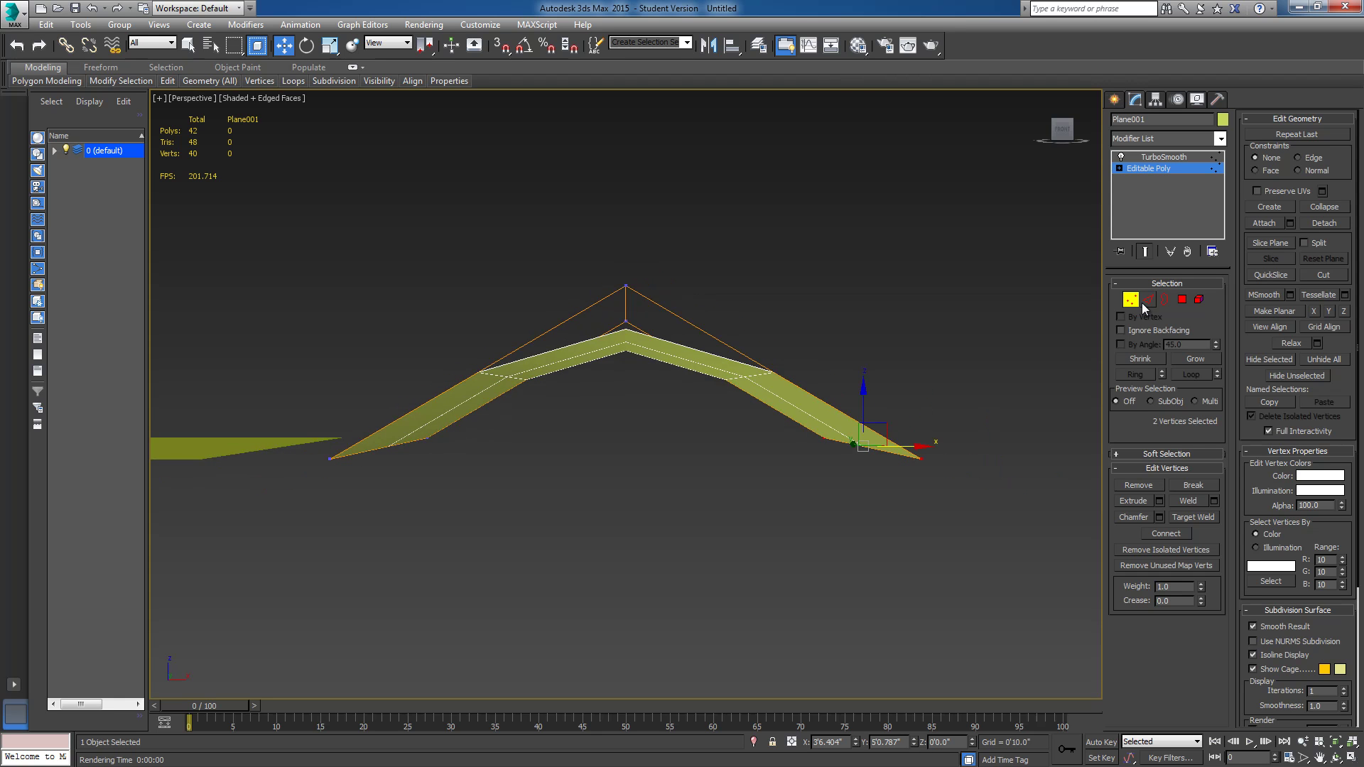
{"action": "mouse_move", "coordinate": [792, 268]}
{"action": "middle_mouse_down", "text": "alt"}
{"action": "mouse_move", "coordinate": [749, 270]}
{"action": "mouse_move", "coordinate": [770, 268]}
{"action": "middle_mouse_up", "text": "alt"}
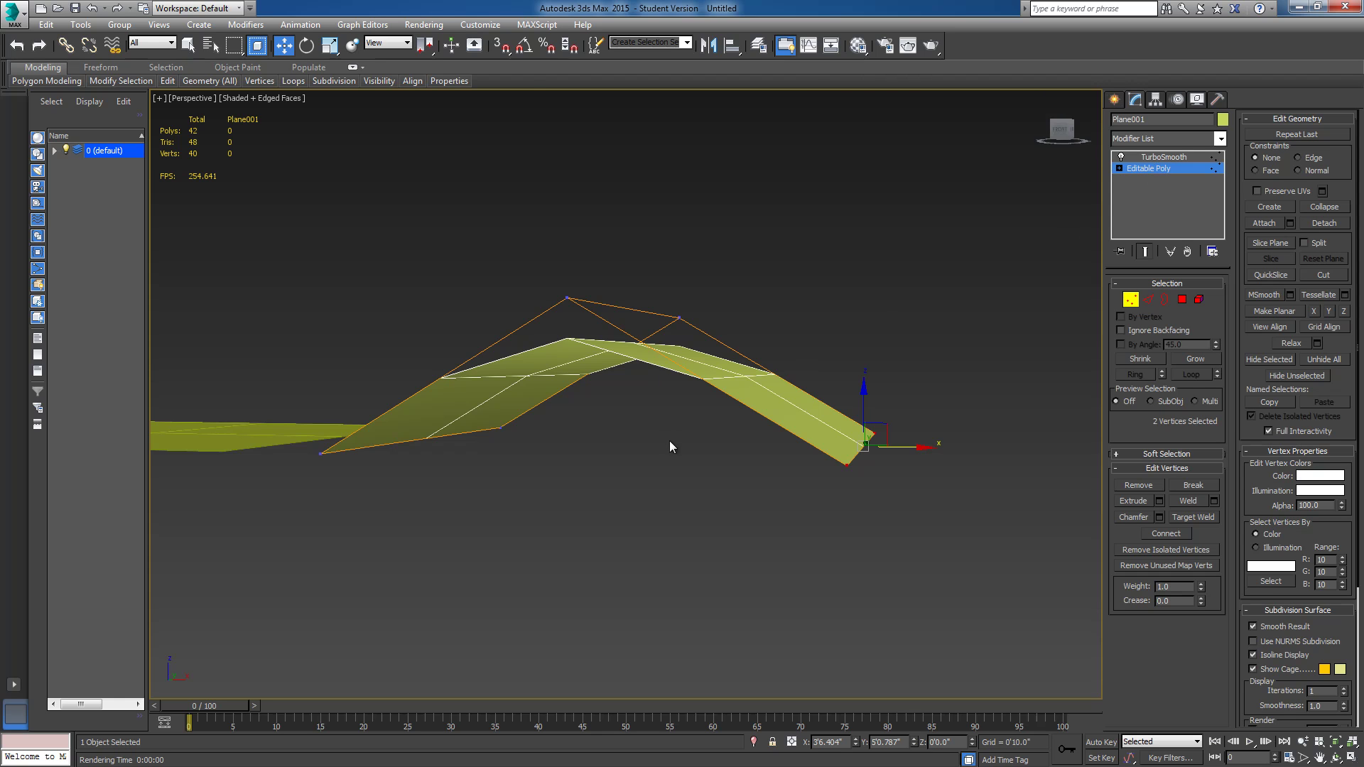
{"action": "key", "text": "f"}
{"action": "middle_click_drag", "start_coordinate": [613, 456], "coordinate": [624, 412]}
{"action": "left_click_drag", "start_coordinate": [264, 412], "coordinate": [398, 556]}
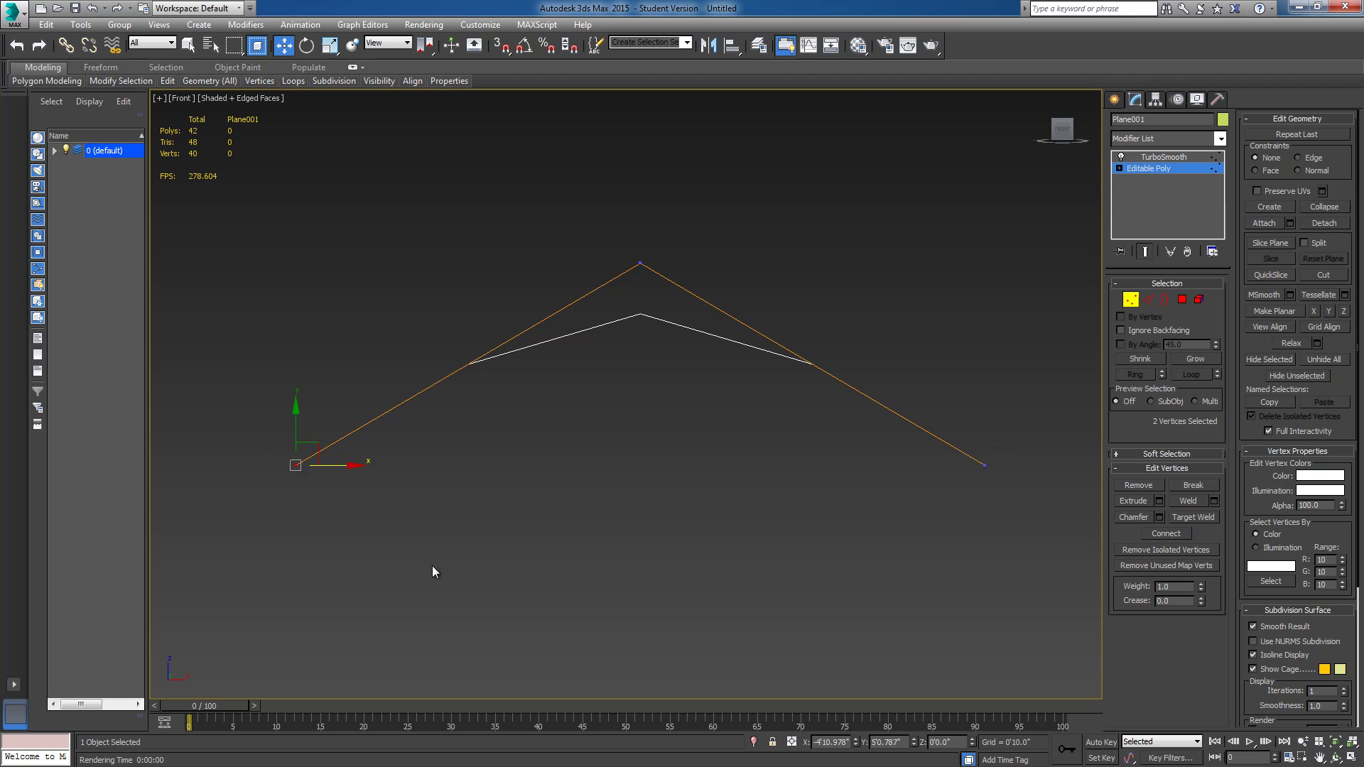
{"action": "left_click_drag", "start_coordinate": [661, 284], "coordinate": [662, 285]}
{"action": "left_click_drag", "start_coordinate": [931, 420], "coordinate": [1033, 526]}
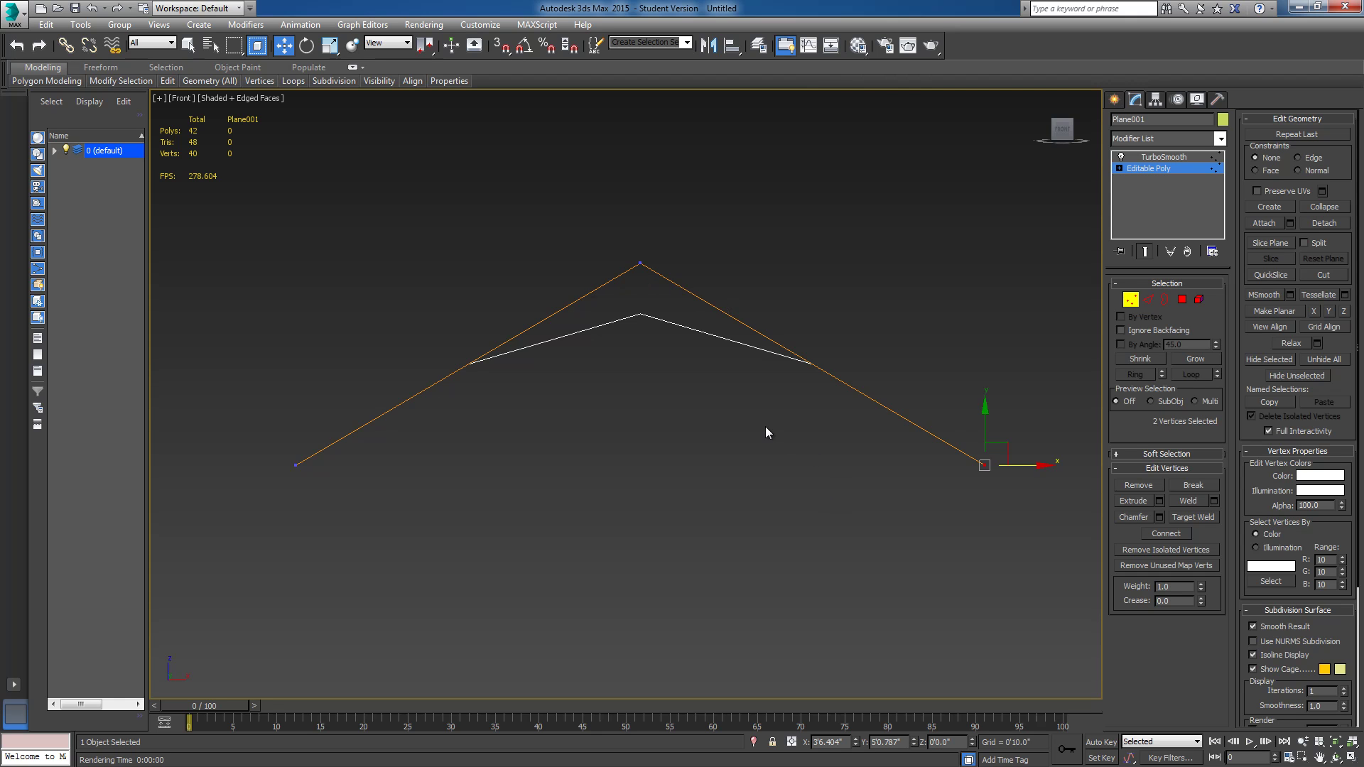
Insert a new edge loop across the plane and return to the Front view
{"action": "middle_click_drag", "start_coordinate": [773, 402], "coordinate": [754, 402], "text": "alt"}
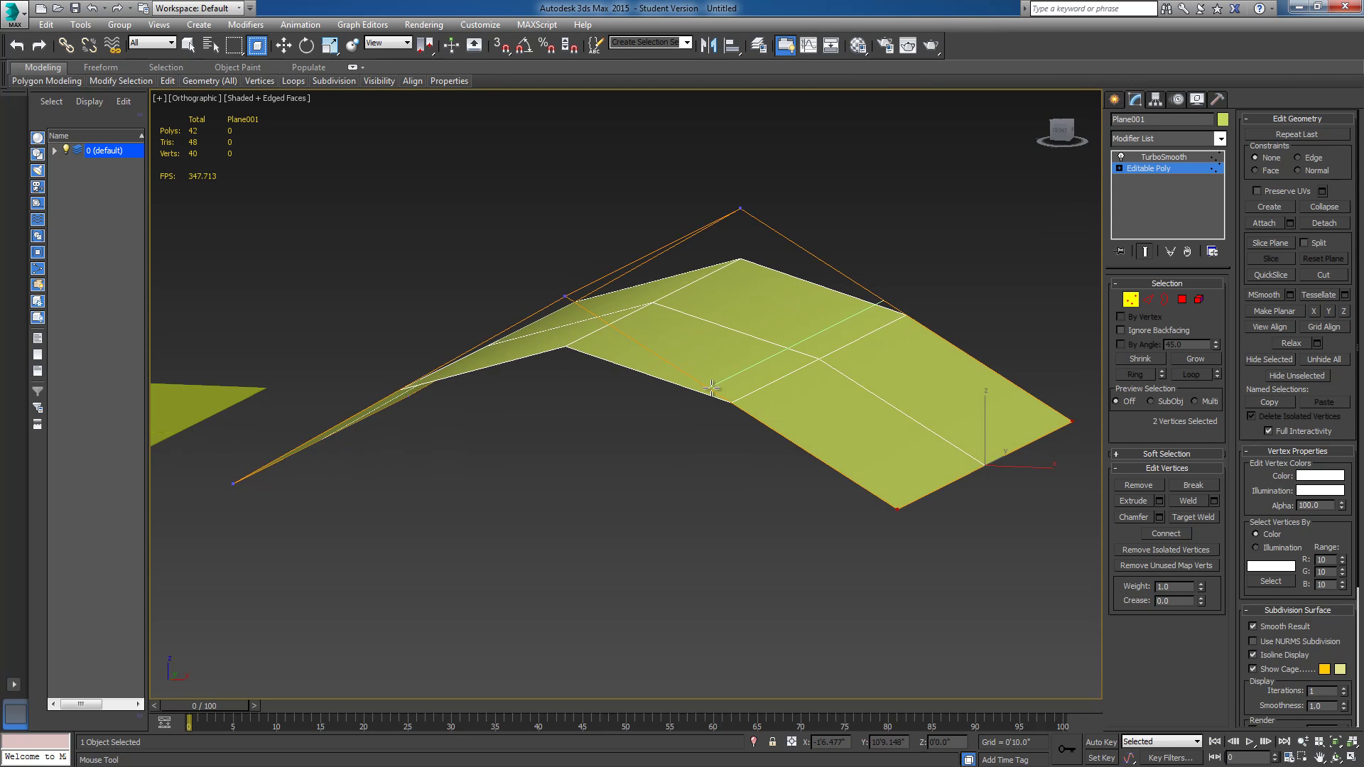
{"action": "left_click", "coordinate": [643, 363]}
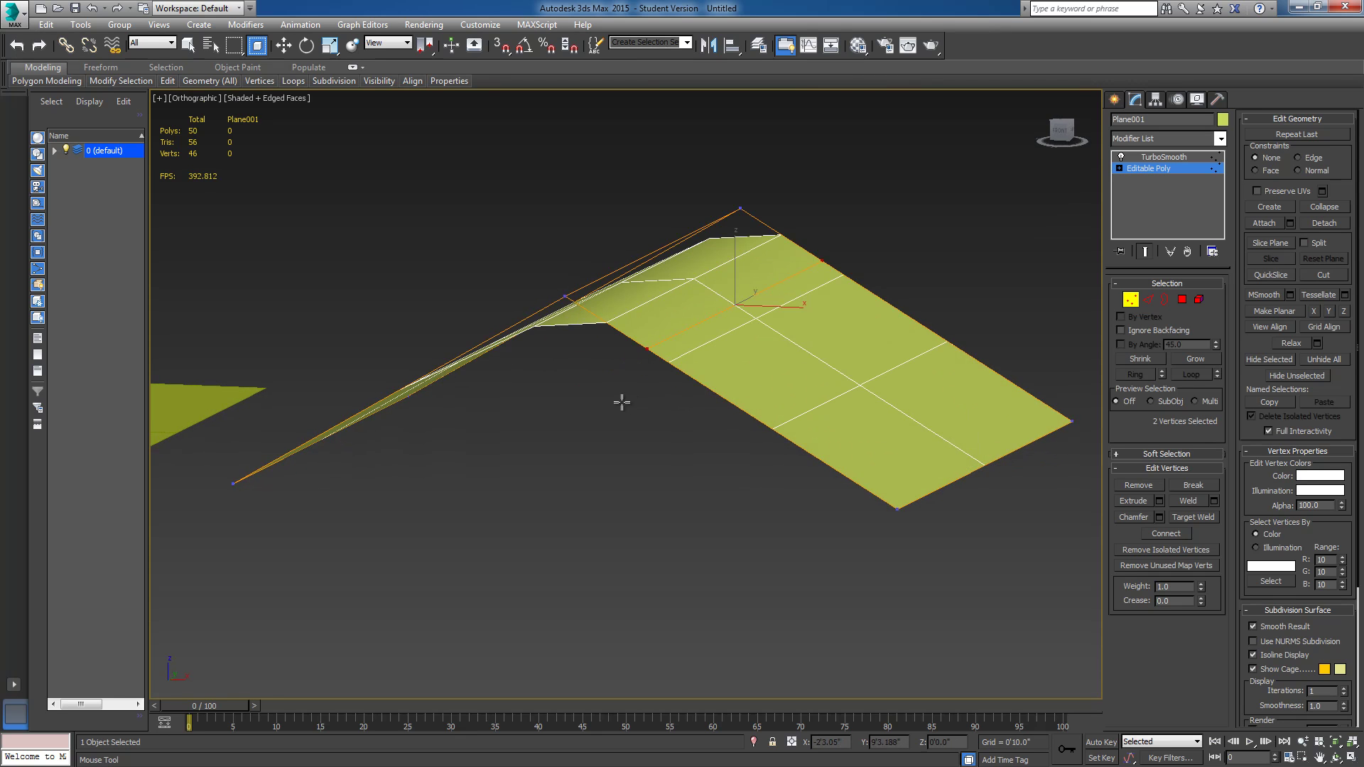
{"action": "key", "text": "f"}
{"action": "key", "text": "w"}
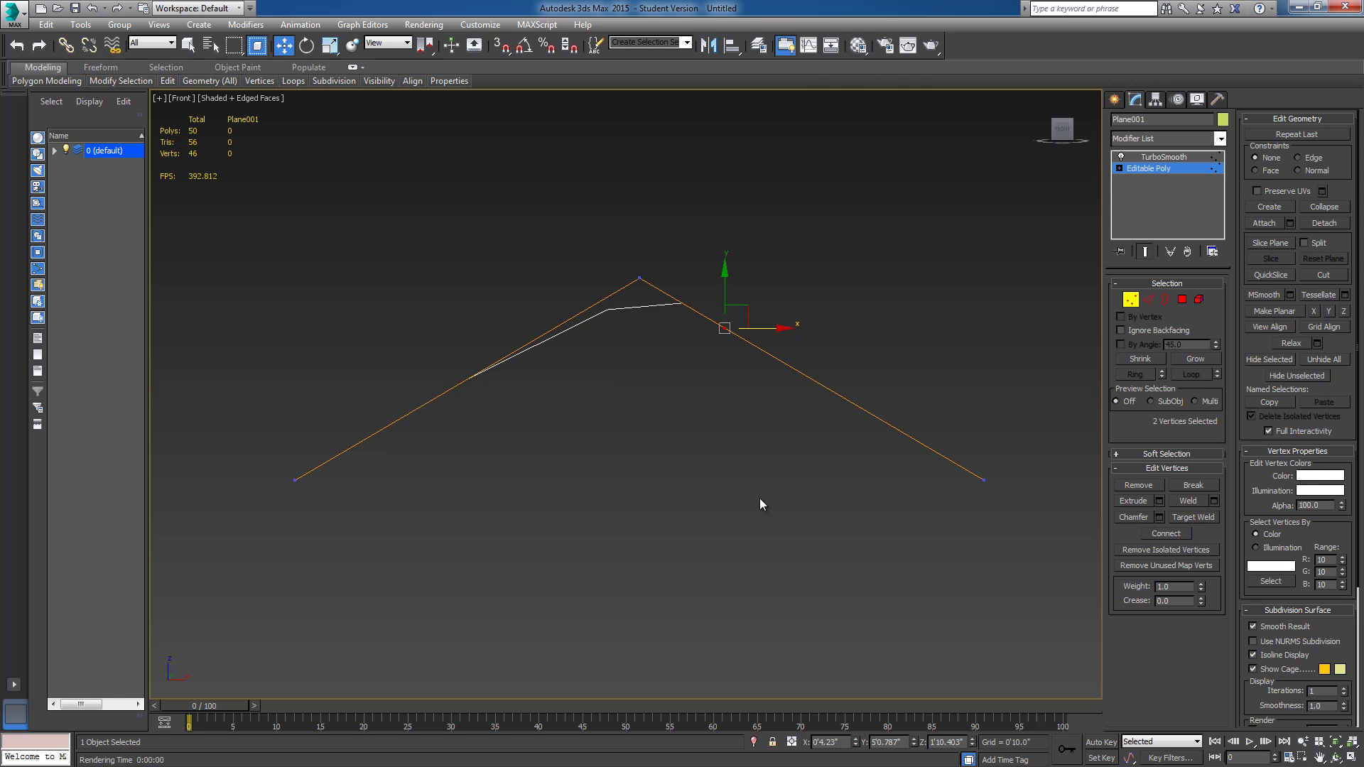
Select the vertices right of the peak and slide them along their edges with Edge constraint
{"action": "left_click_drag", "start_coordinate": [626, 246], "coordinate": [1012, 503]}
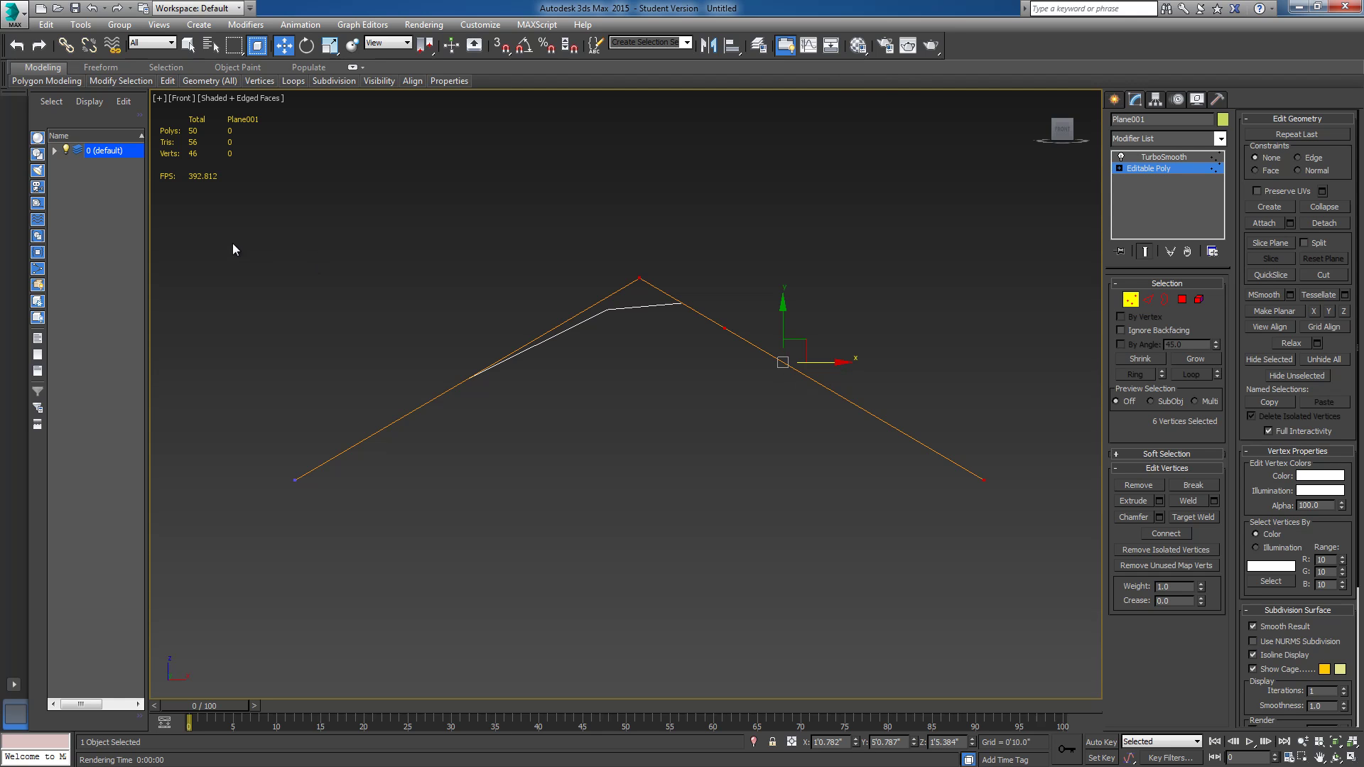
{"action": "left_click_drag", "start_coordinate": [232, 243], "coordinate": [753, 547]}
{"action": "left_click", "coordinate": [725, 328]}
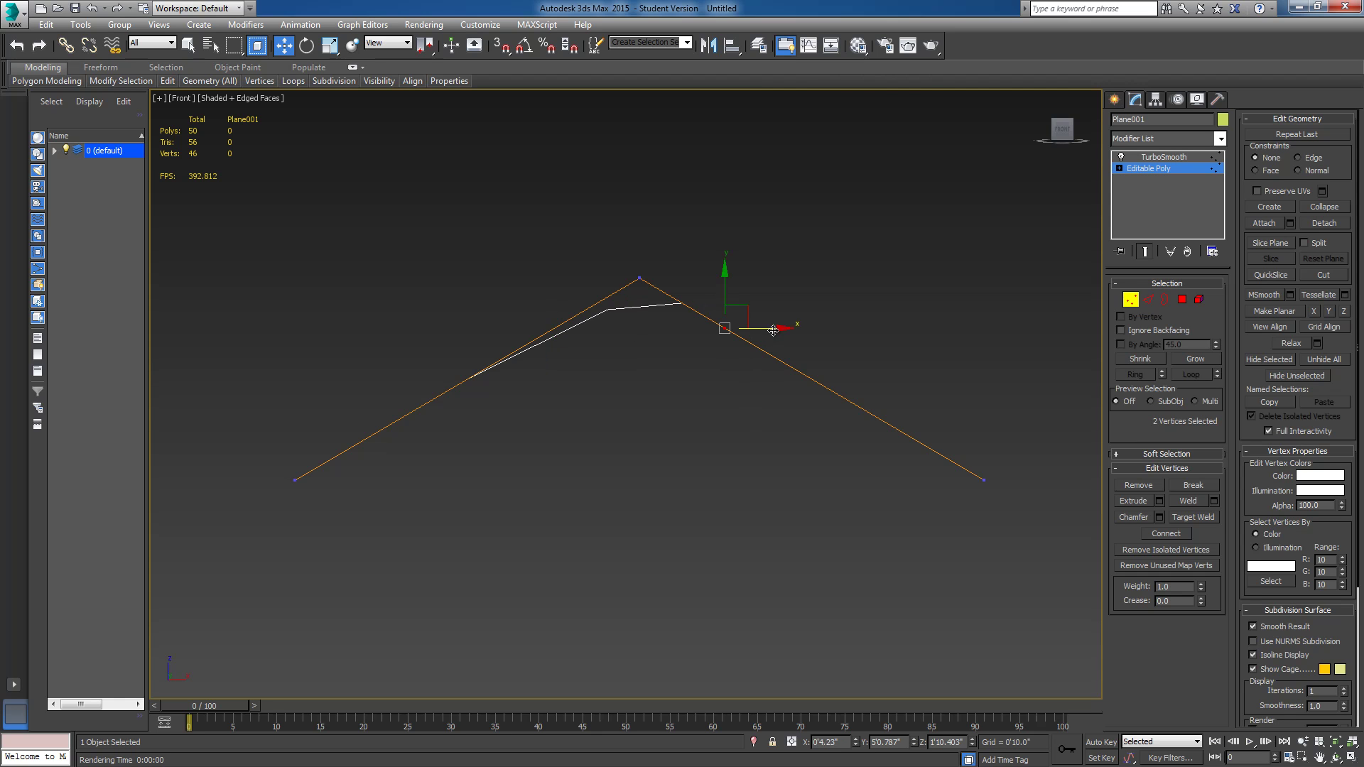
{"action": "key", "text": "shift+x"}
{"action": "left_click_drag", "start_coordinate": [774, 331], "coordinate": [848, 497]}
Cut a new edge across the plane near its peak, raising it to 58 polys
{"action": "middle_click_drag", "start_coordinate": [577, 481], "coordinate": [518, 487], "text": "alt"}
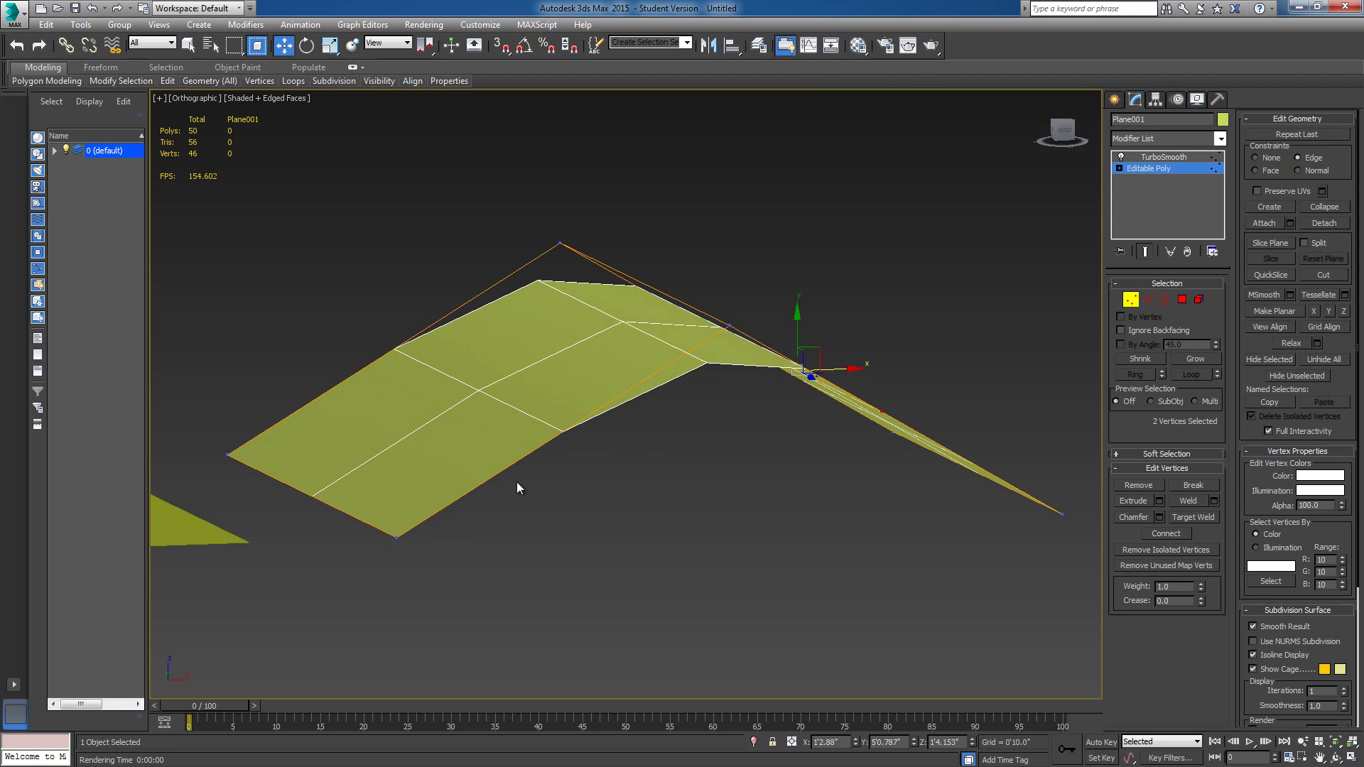
{"action": "key", "text": "alt+c"}
{"action": "left_click", "coordinate": [606, 404]}
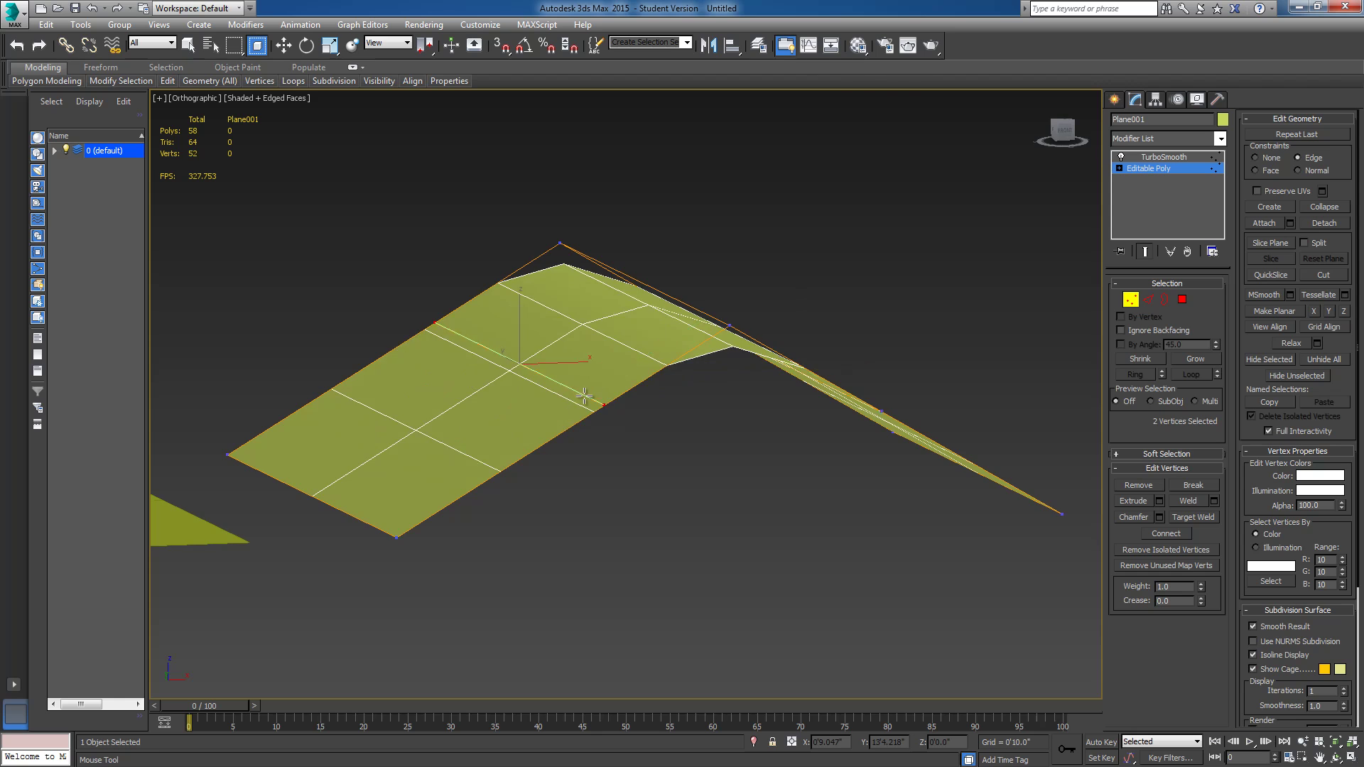
{"action": "key", "text": "f"}
{"action": "right_click", "coordinate": [621, 440]}
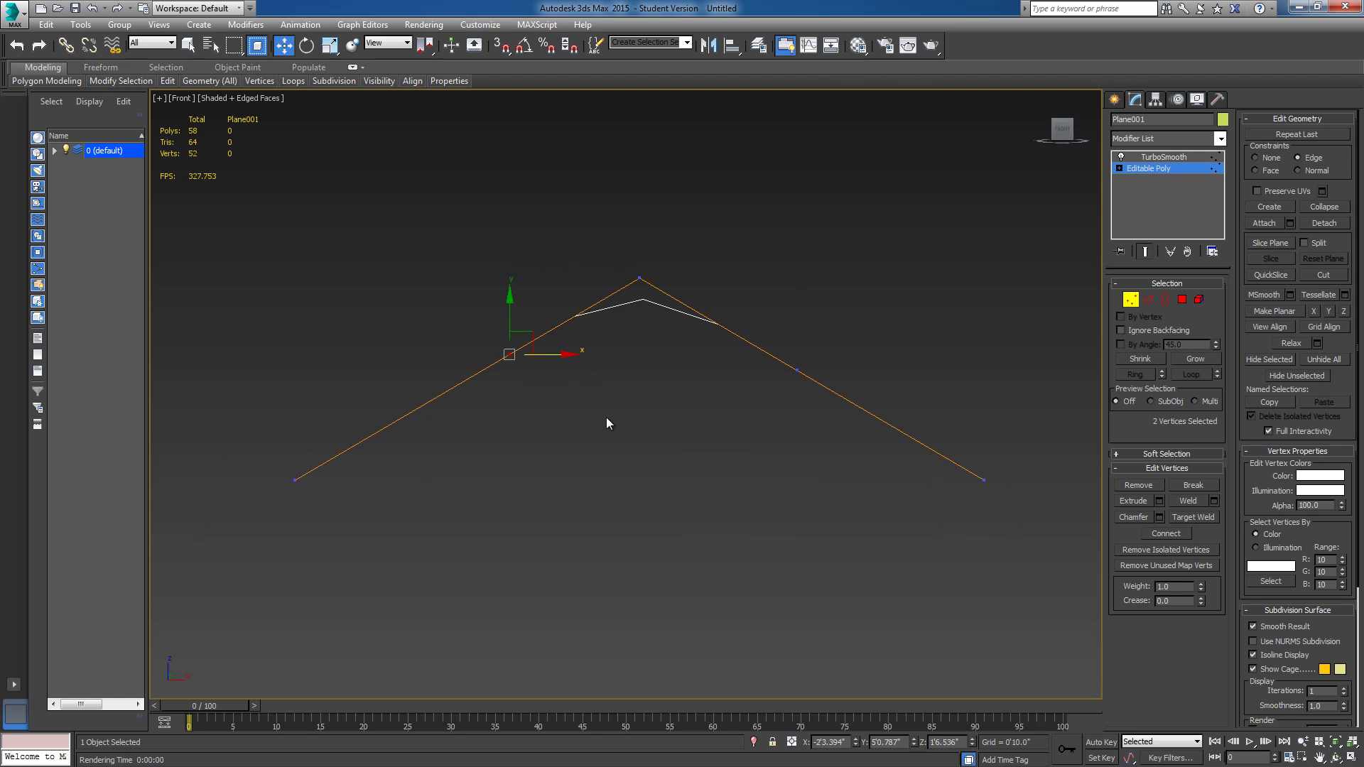
Box-select vertex groups around the peak, then deselect and inspect the smoothed plane in Perspective
{"action": "left_click_drag", "start_coordinate": [252, 222], "coordinate": [664, 506]}
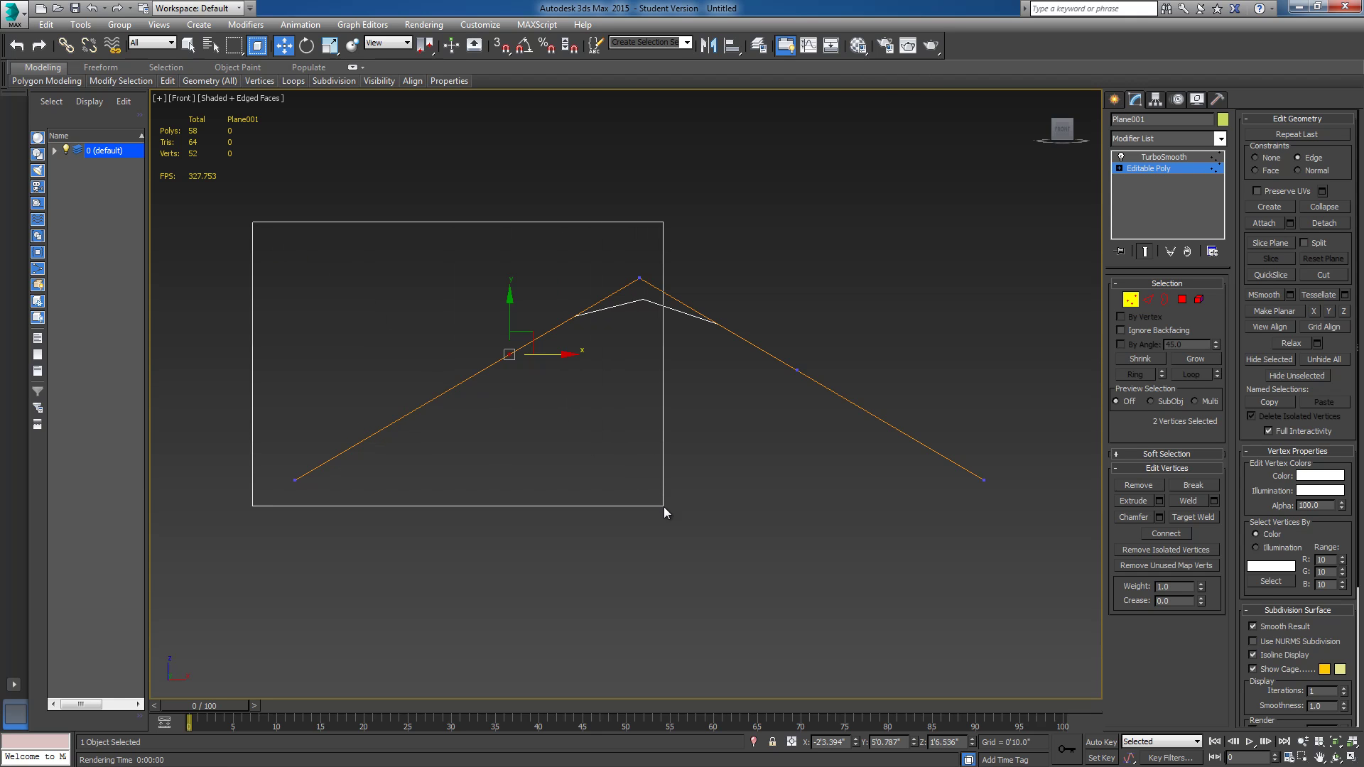
{"action": "left_click_drag", "start_coordinate": [663, 506], "coordinate": [664, 506]}
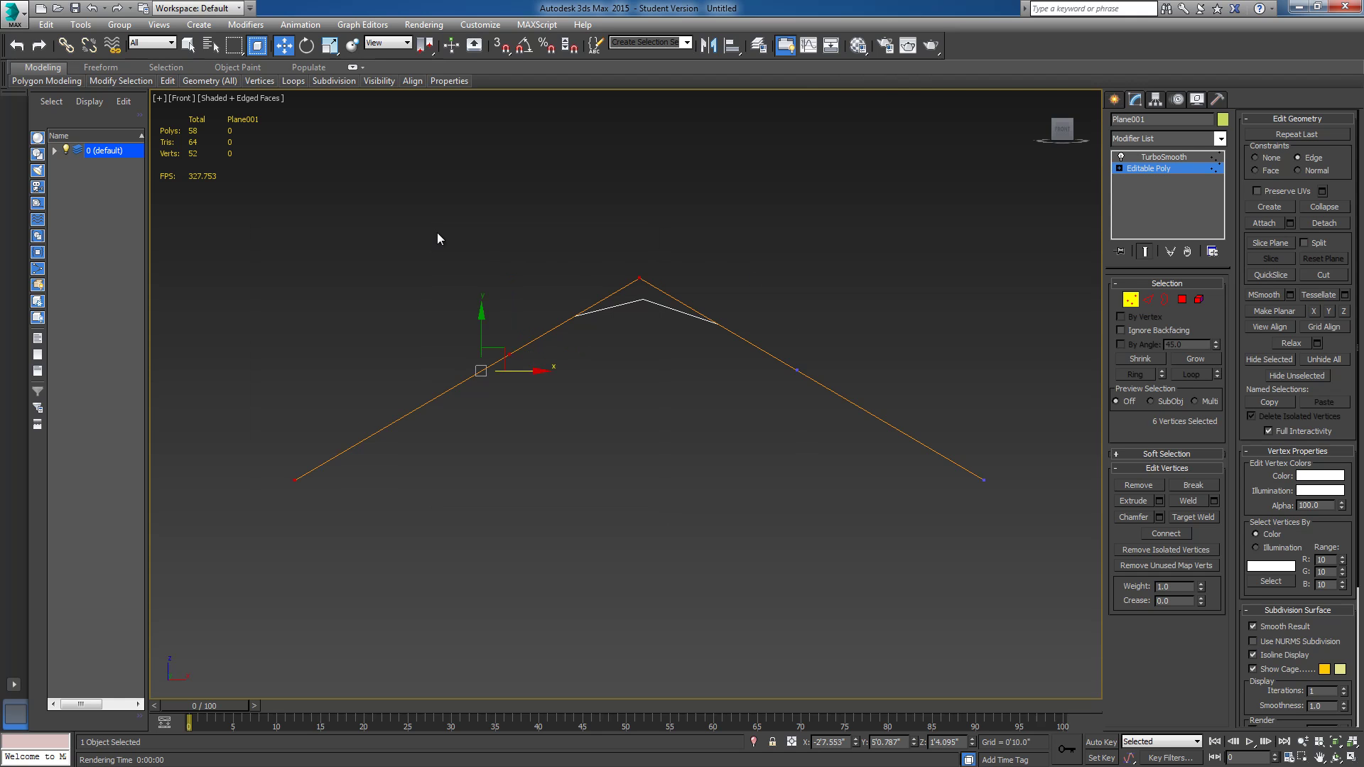
{"action": "left_click_drag", "start_coordinate": [437, 233], "coordinate": [829, 413]}
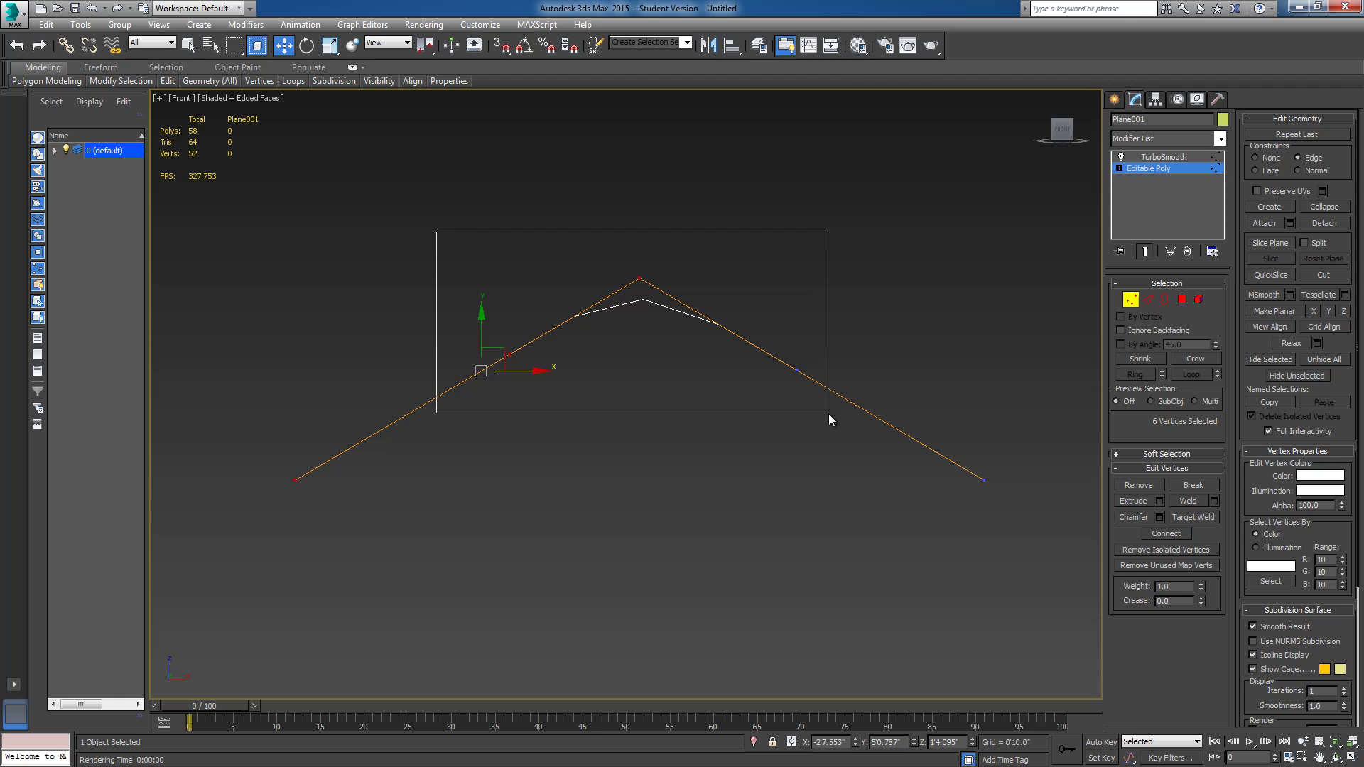
{"action": "left_click_drag", "start_coordinate": [828, 413], "coordinate": [828, 413]}
{"action": "left_click_drag", "start_coordinate": [617, 232], "coordinate": [1011, 527]}
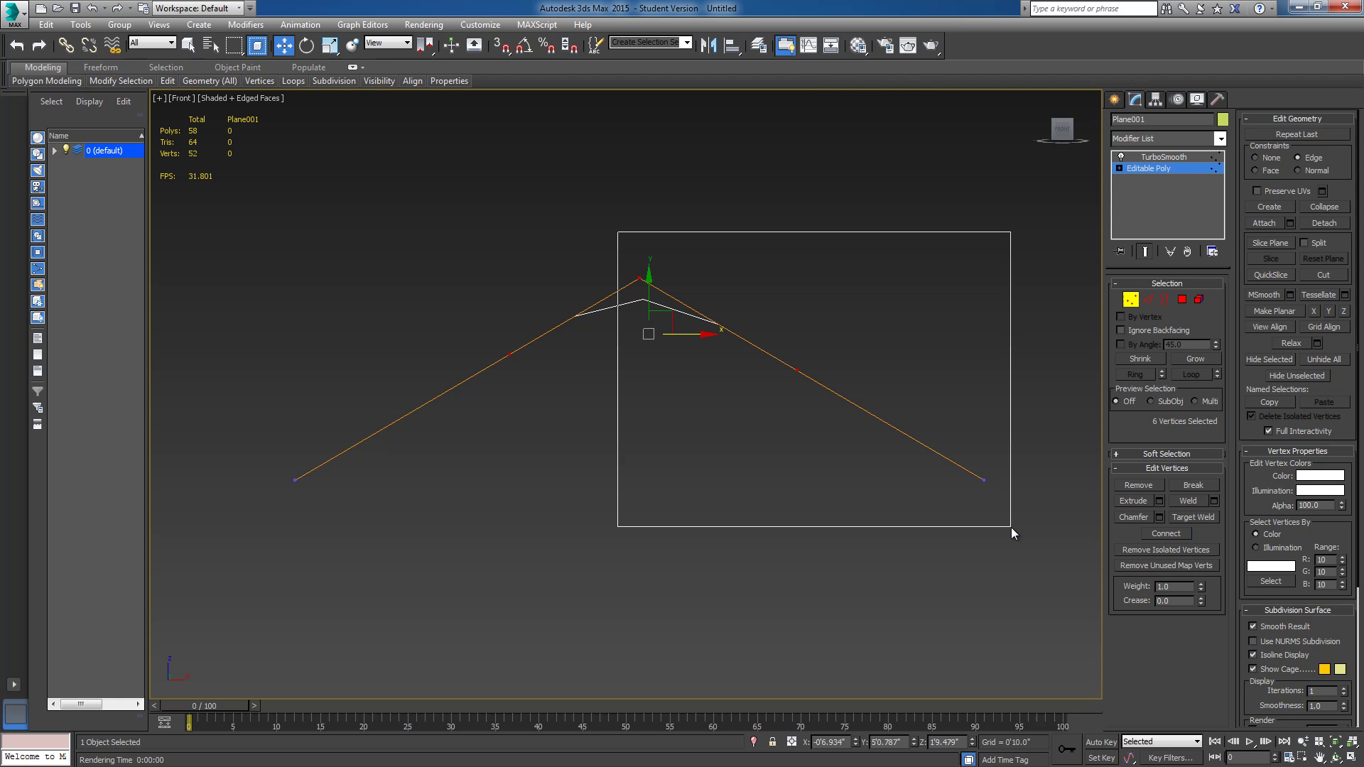
{"action": "left_click_drag", "start_coordinate": [1011, 527], "coordinate": [1012, 527]}
{"action": "left_click", "coordinate": [685, 326]}
{"action": "key", "text": "p"}
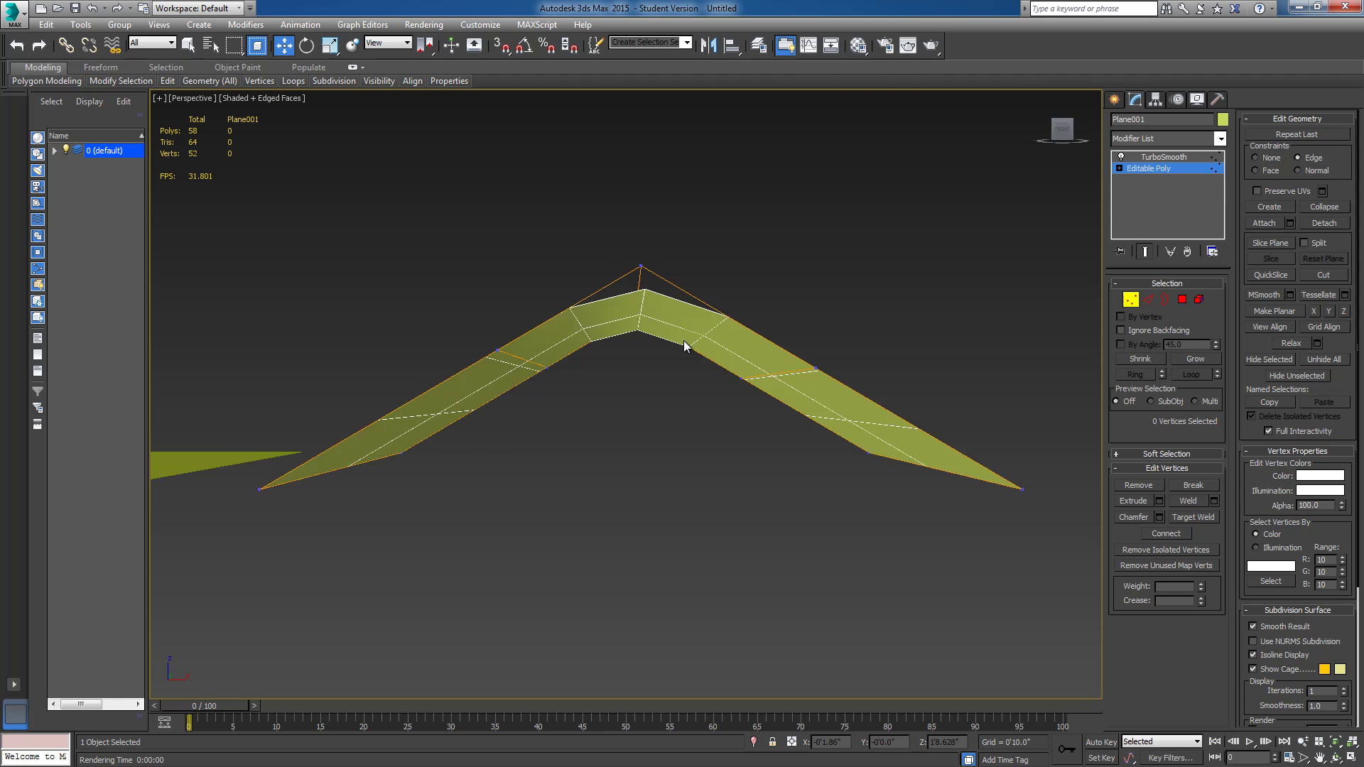
{"action": "mouse_move", "coordinate": [685, 348]}
{"action": "middle_mouse_down", "text": "alt"}
{"action": "mouse_move", "coordinate": [682, 371]}
{"action": "mouse_move", "coordinate": [645, 384]}
{"action": "mouse_move", "coordinate": [666, 426]}
{"action": "mouse_move", "coordinate": [700, 428]}
{"action": "mouse_move", "coordinate": [677, 426]}
{"action": "middle_mouse_up", "text": "alt"}
{"action": "key", "text": "f"}
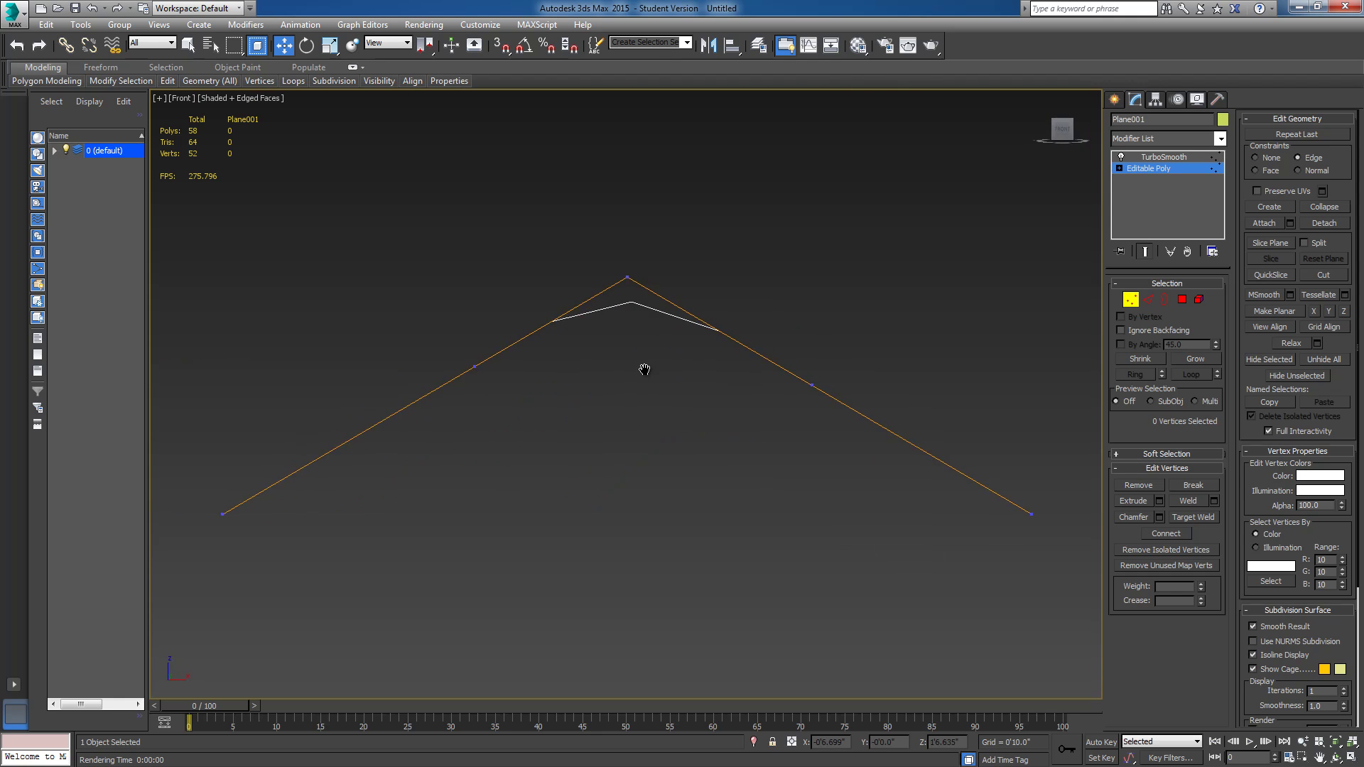
{"action": "left_click", "coordinate": [1157, 157]}
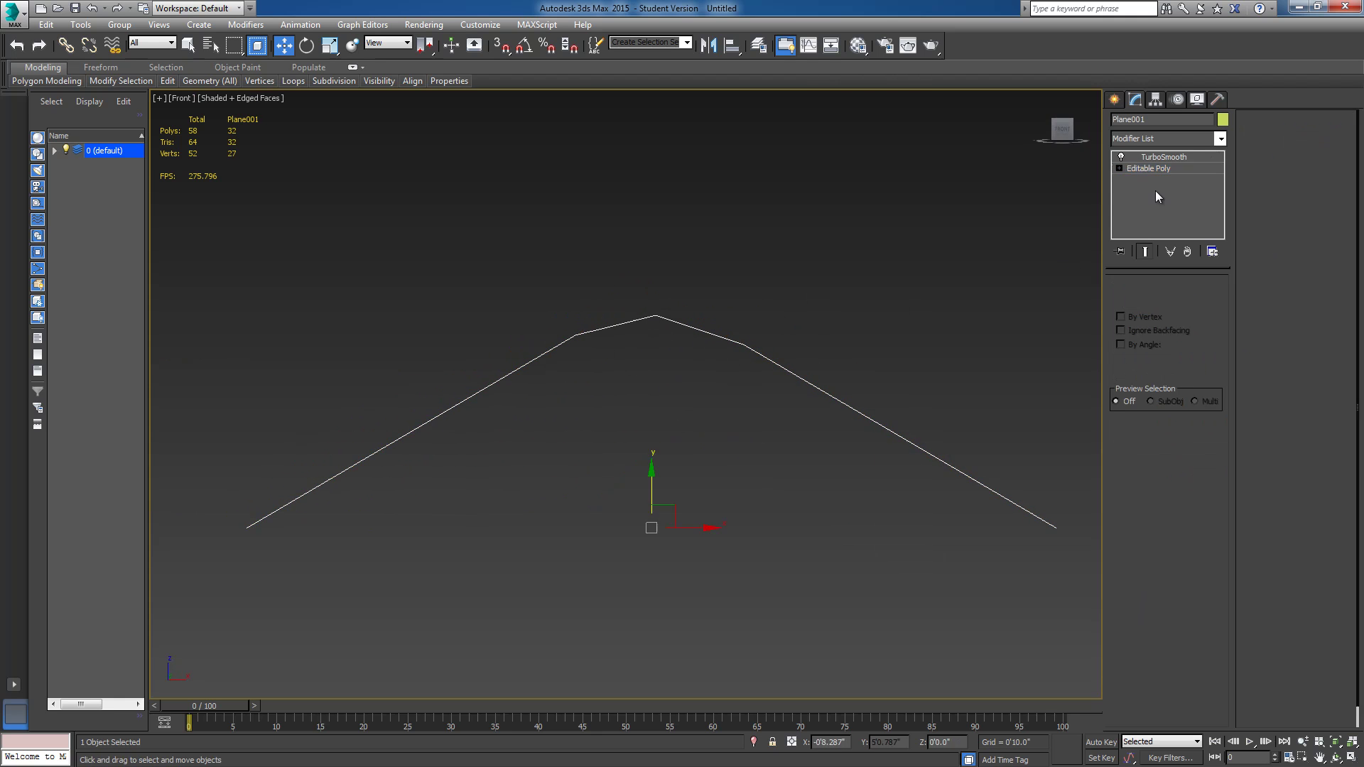
{"action": "left_click", "coordinate": [1165, 168]}
{"action": "left_click", "coordinate": [1168, 158]}
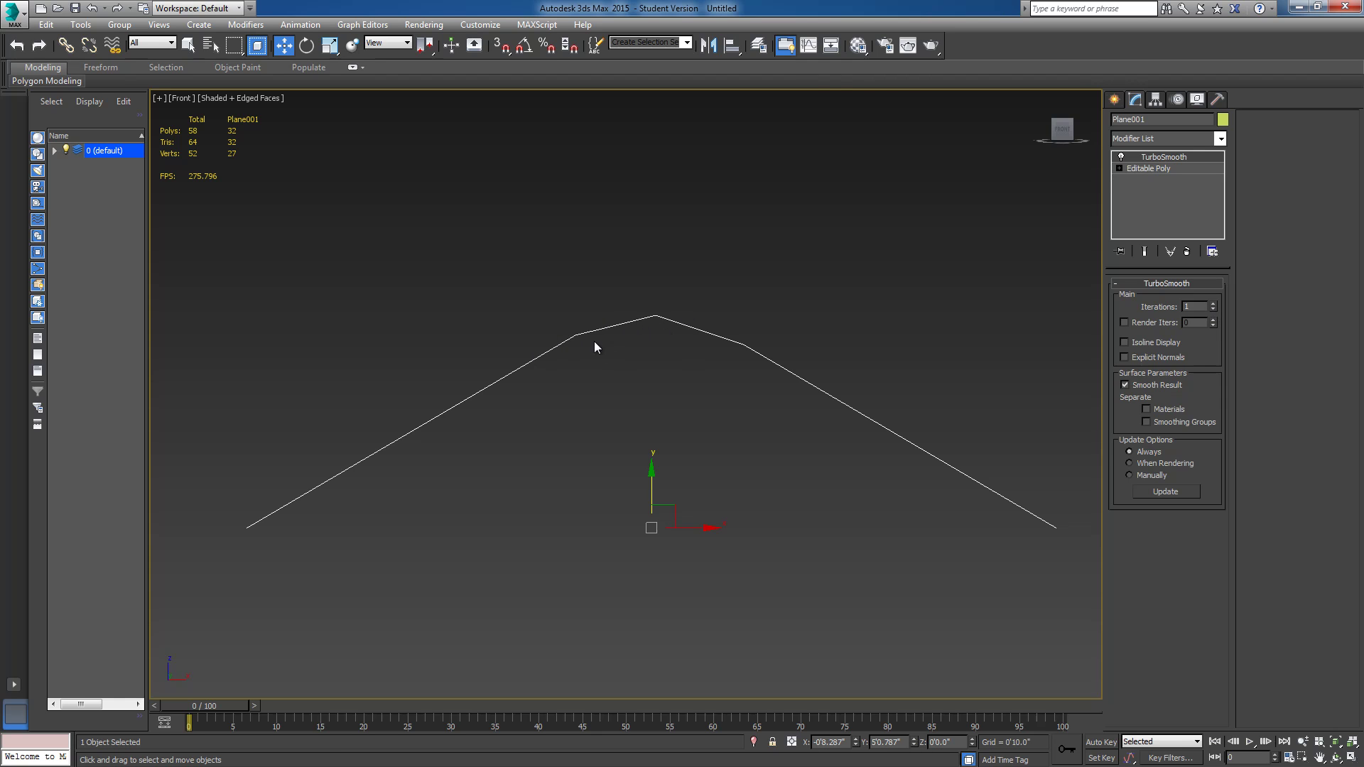
{"action": "left_click", "coordinate": [1213, 304]}
{"action": "left_click", "coordinate": [1213, 310]}
{"action": "left_click", "coordinate": [1183, 172]}
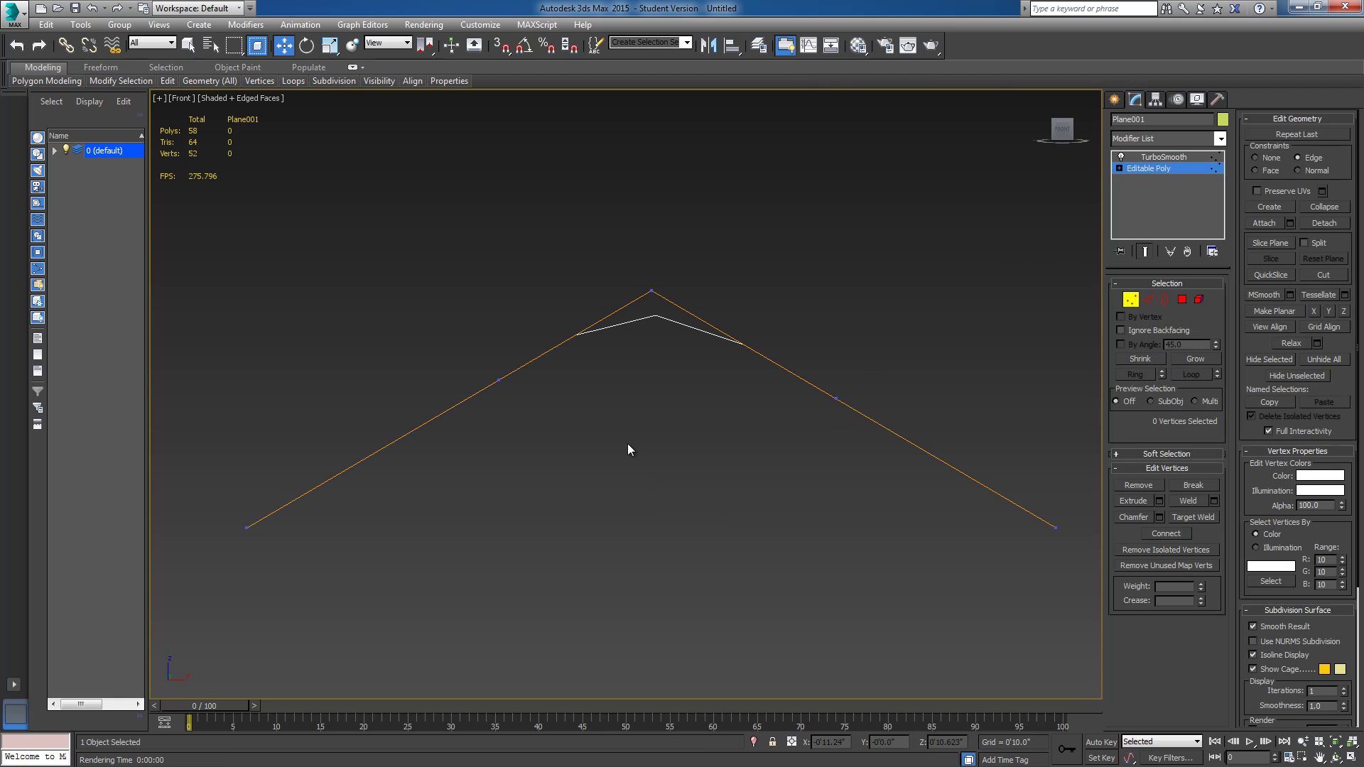
Switch to a Perspective view angled down on the folded ridge and the flat plane
{"action": "middle_click_drag", "start_coordinate": [503, 428], "coordinate": [756, 422]}
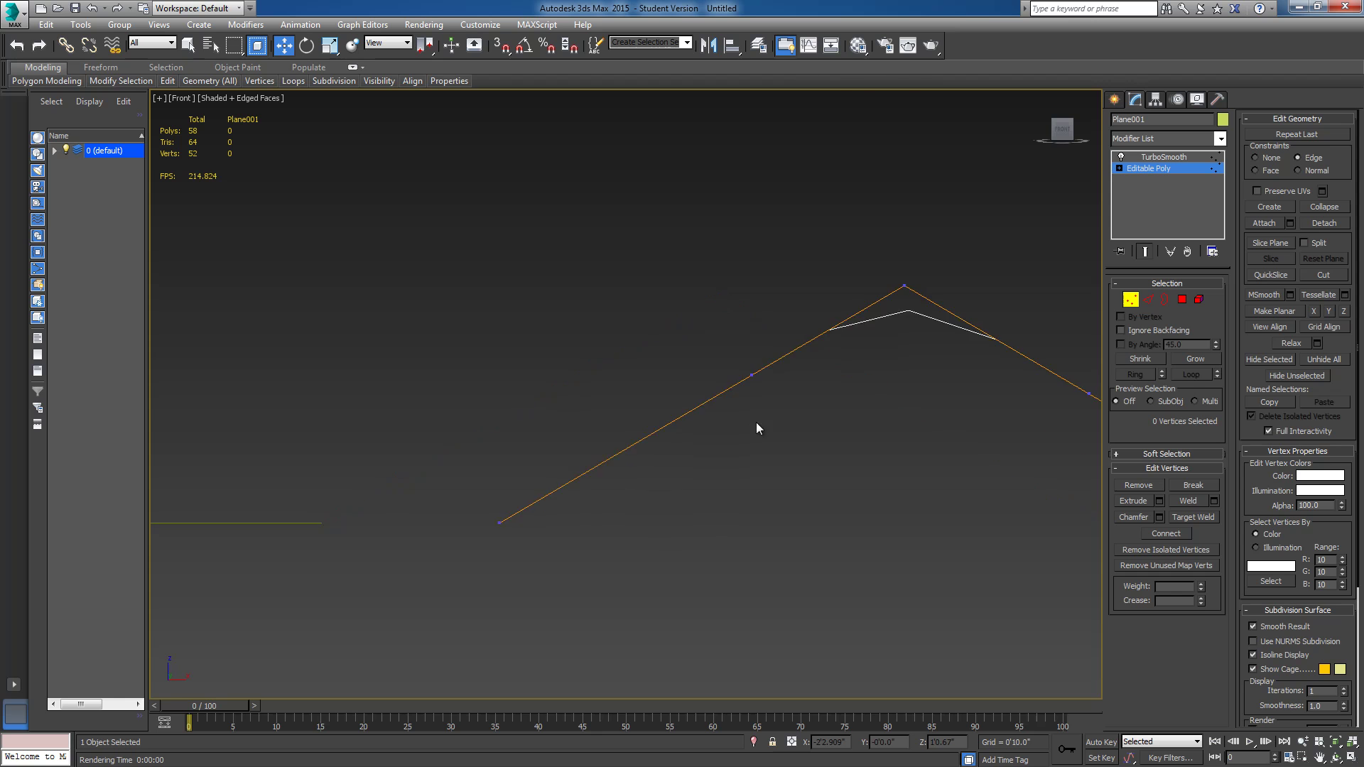
{"action": "scroll", "coordinate": [591, 440], "scroll_direction": "down", "scroll_amount": 3}
{"action": "key", "text": "p"}
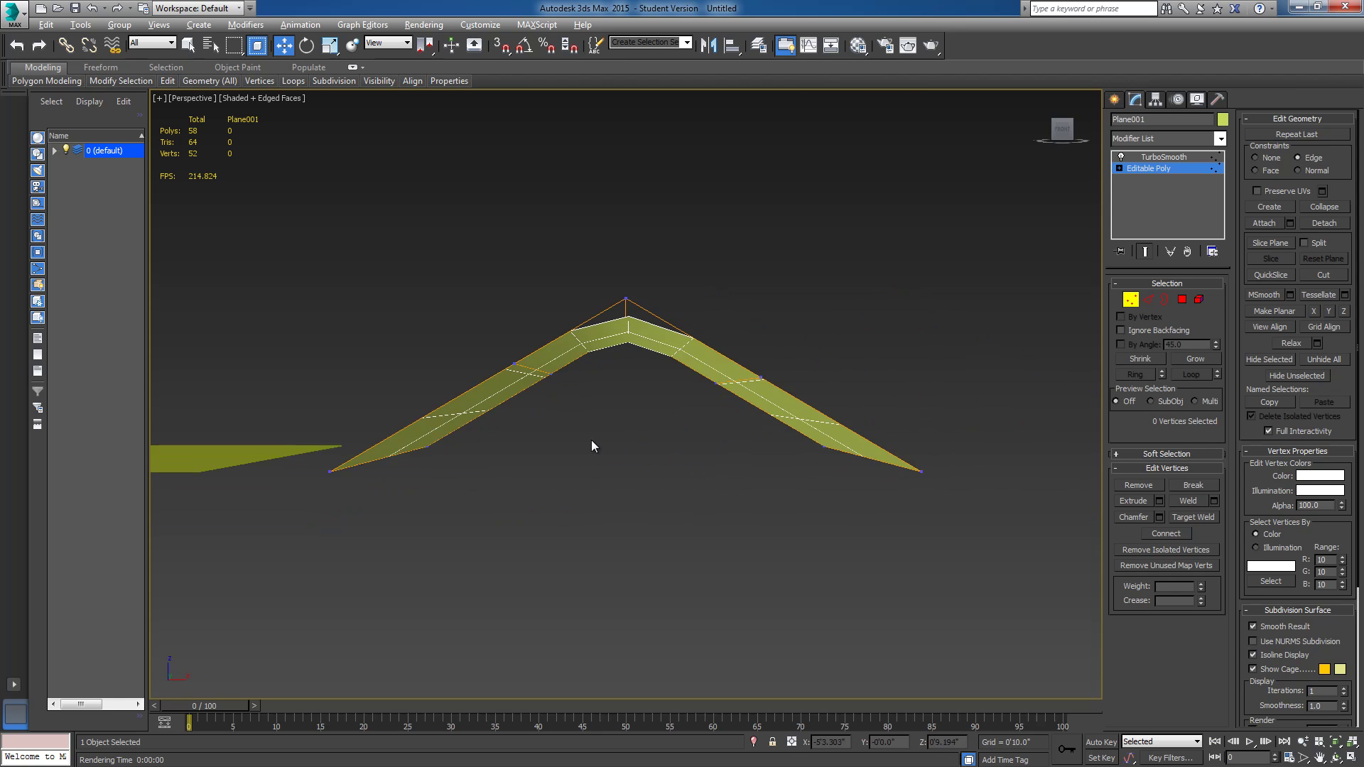
{"action": "middle_click_drag", "start_coordinate": [591, 441], "coordinate": [807, 466], "text": "alt"}
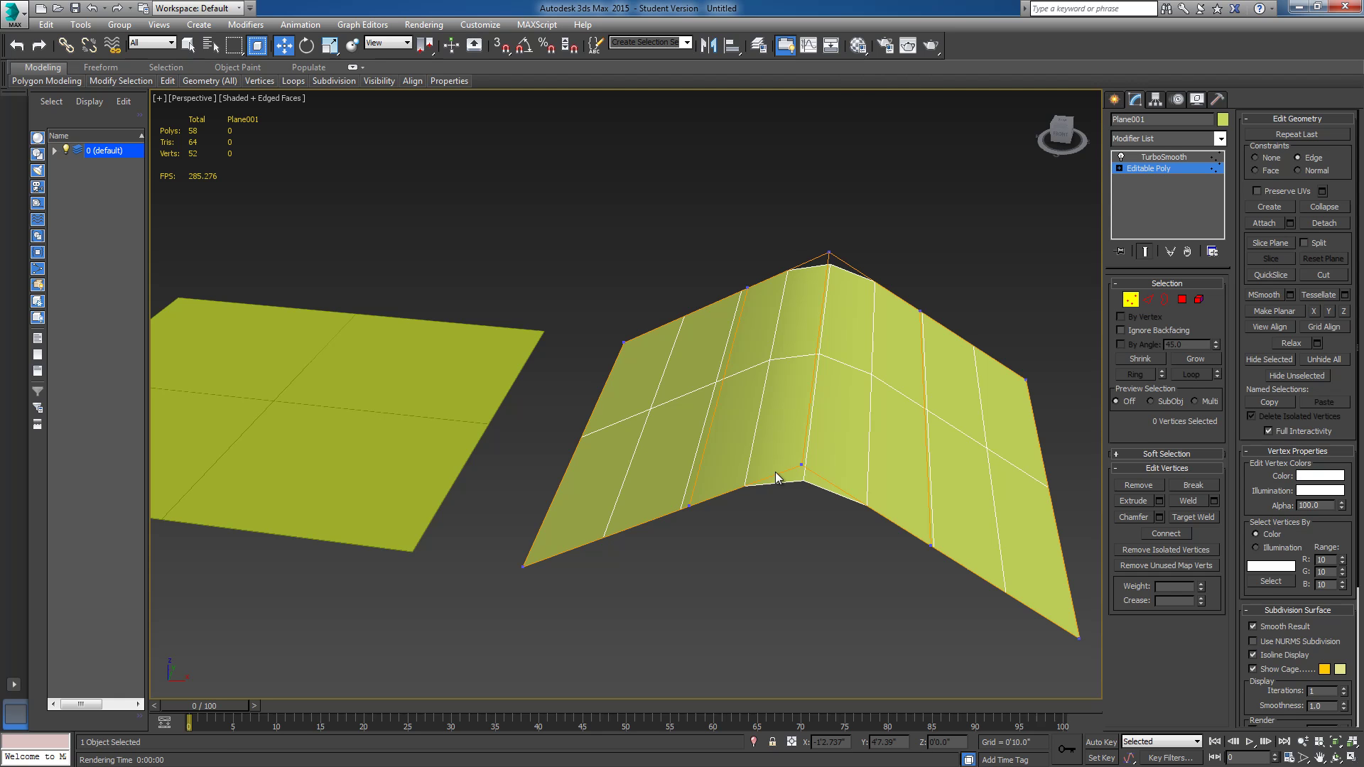
{"action": "middle_click_drag", "start_coordinate": [420, 469], "coordinate": [457, 450]}
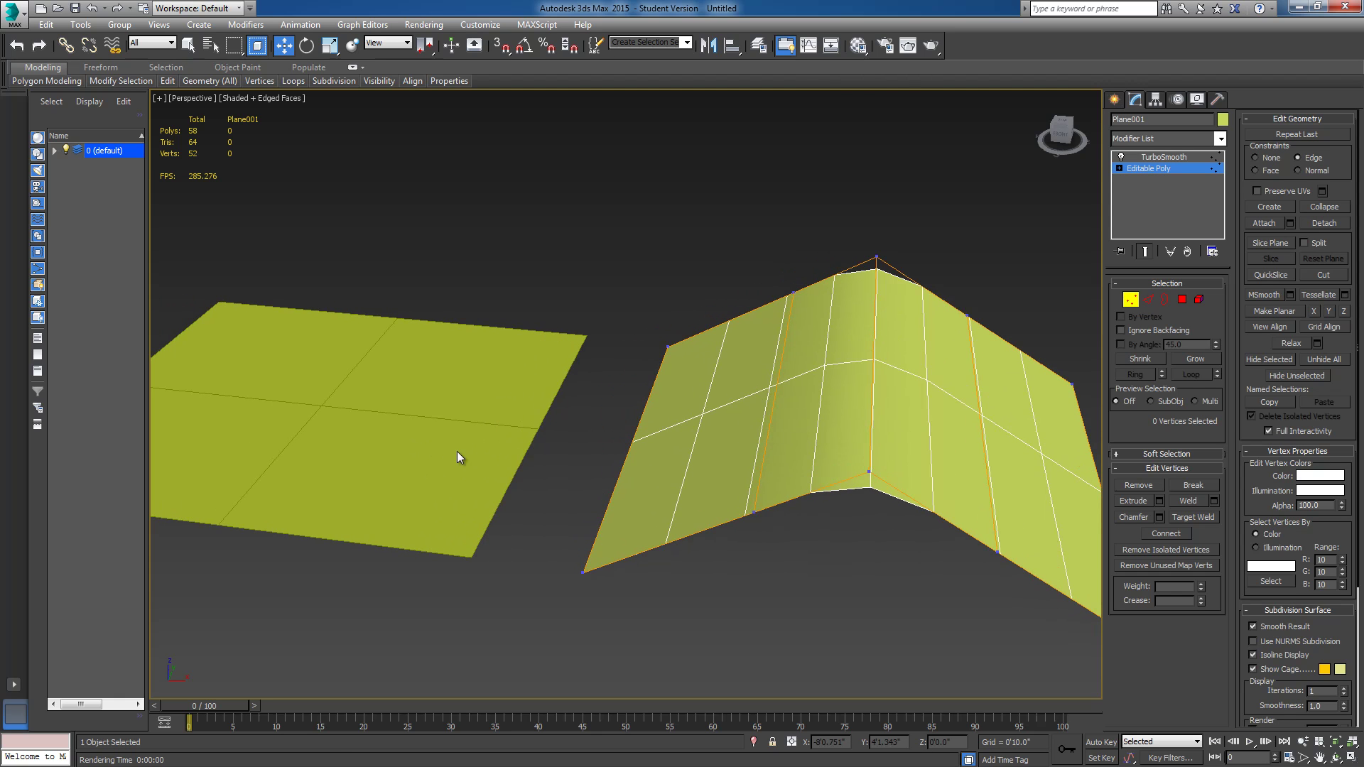
Leave vertex mode, select Plane002, and raise its TurboSmooth Iterations from 0 to 1
{"action": "key", "text": "1"}
{"action": "left_click", "coordinate": [436, 447]}
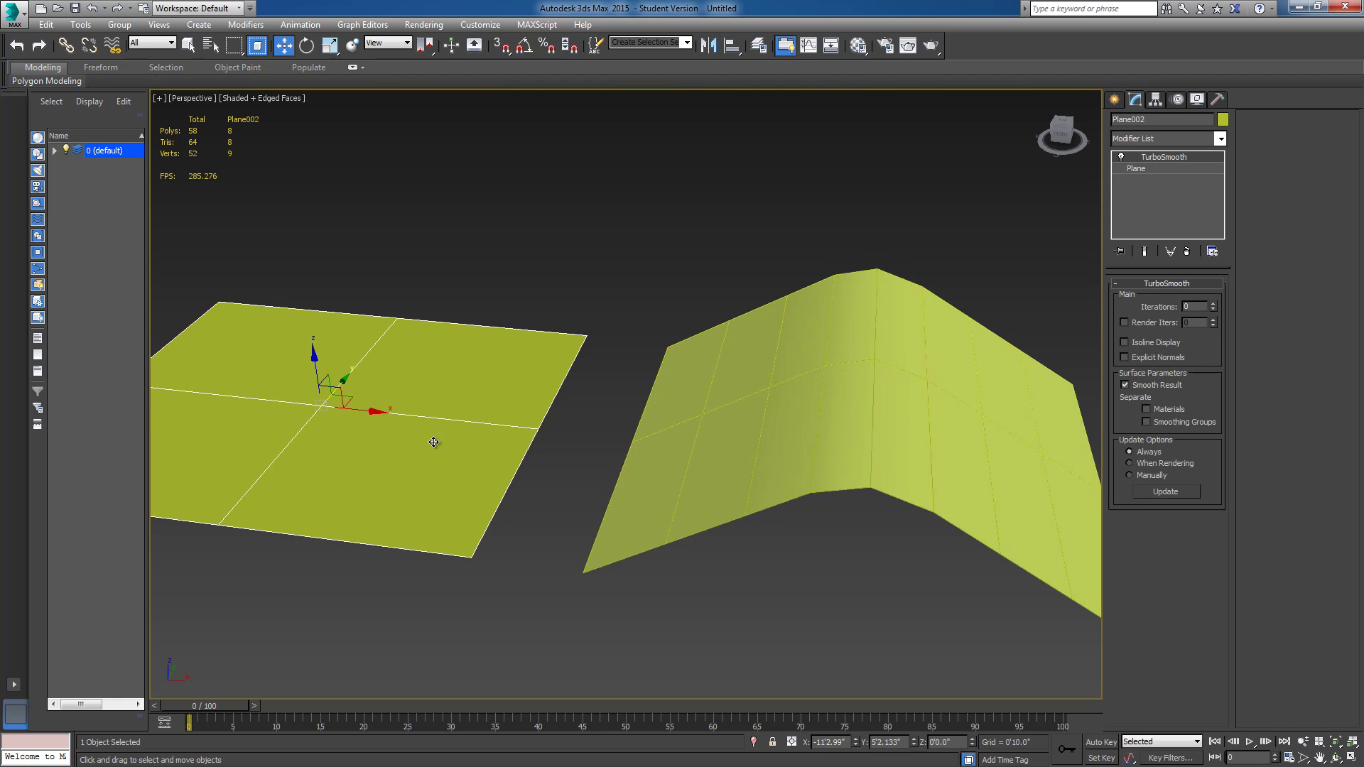
{"action": "scroll", "coordinate": [630, 465], "scroll_direction": "up", "scroll_amount": 3}
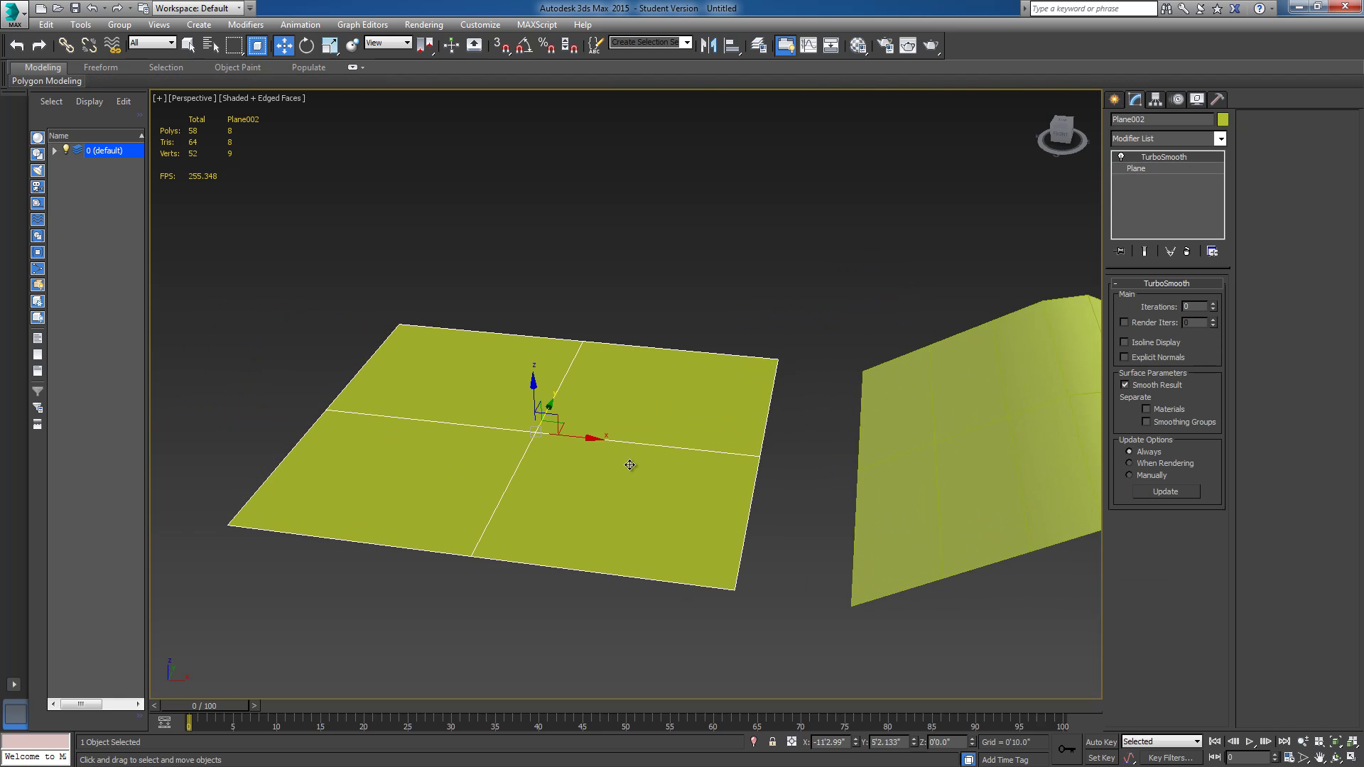
{"action": "left_click", "coordinate": [1213, 304]}
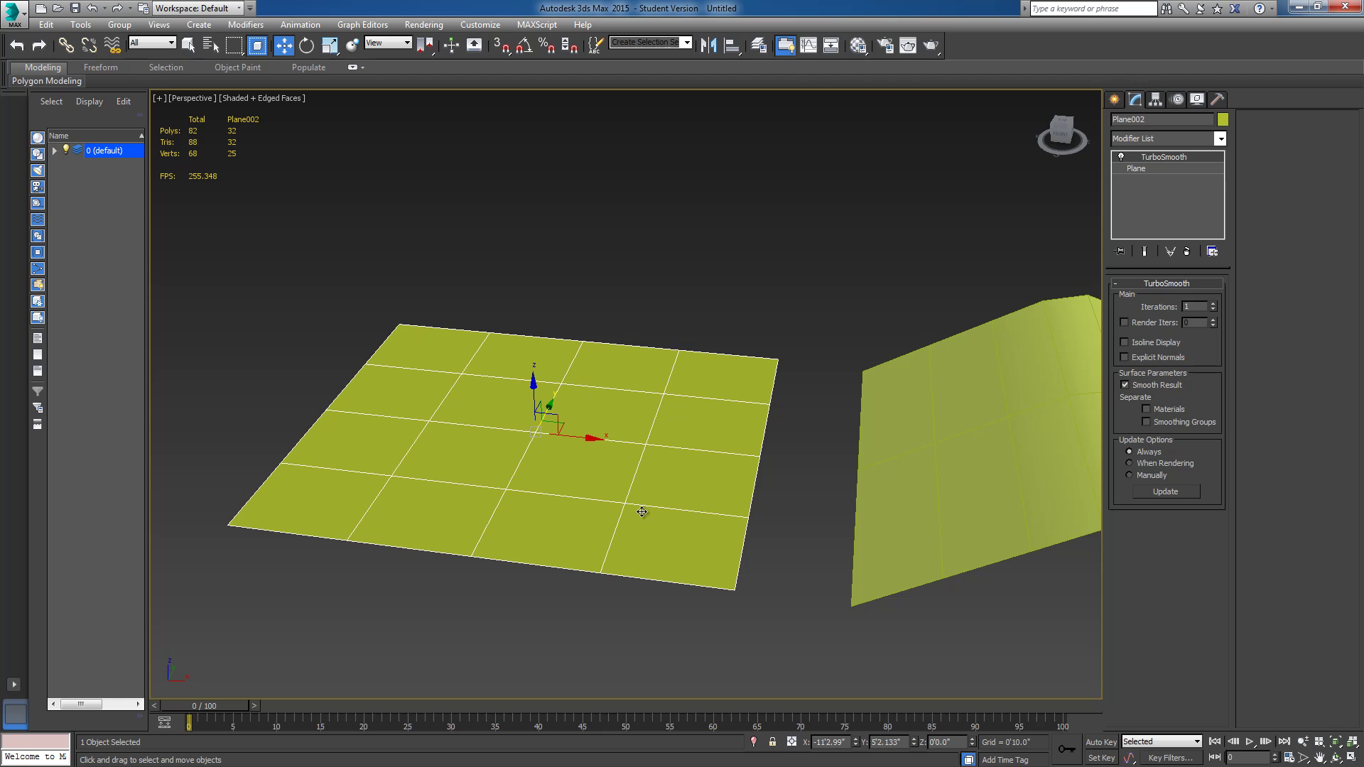